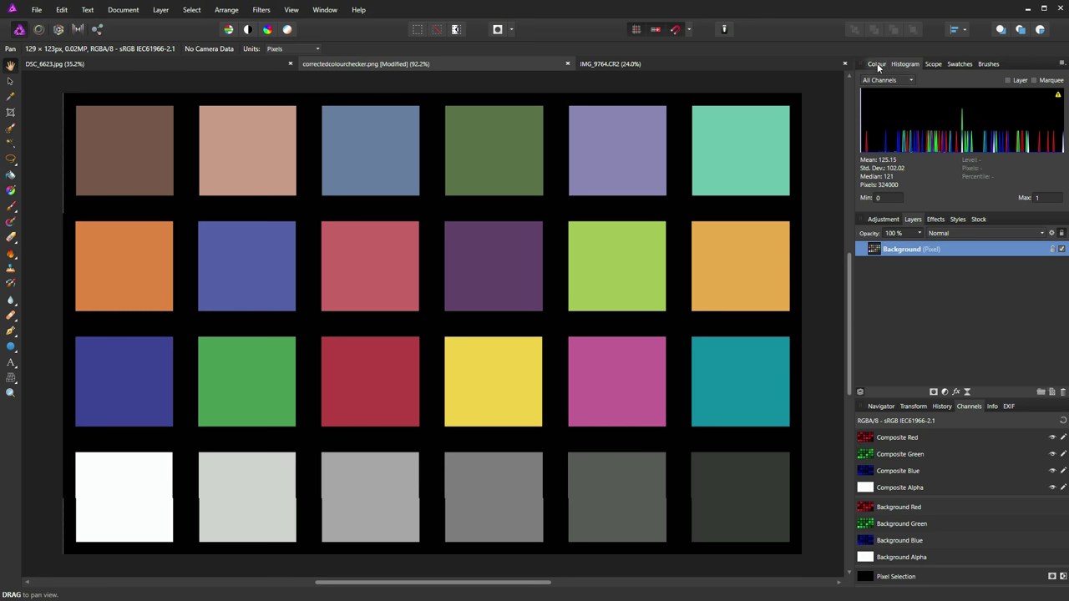
Browse the View menu's studio panel options without changing anything
{"action": "left_click", "coordinate": [291, 9]}
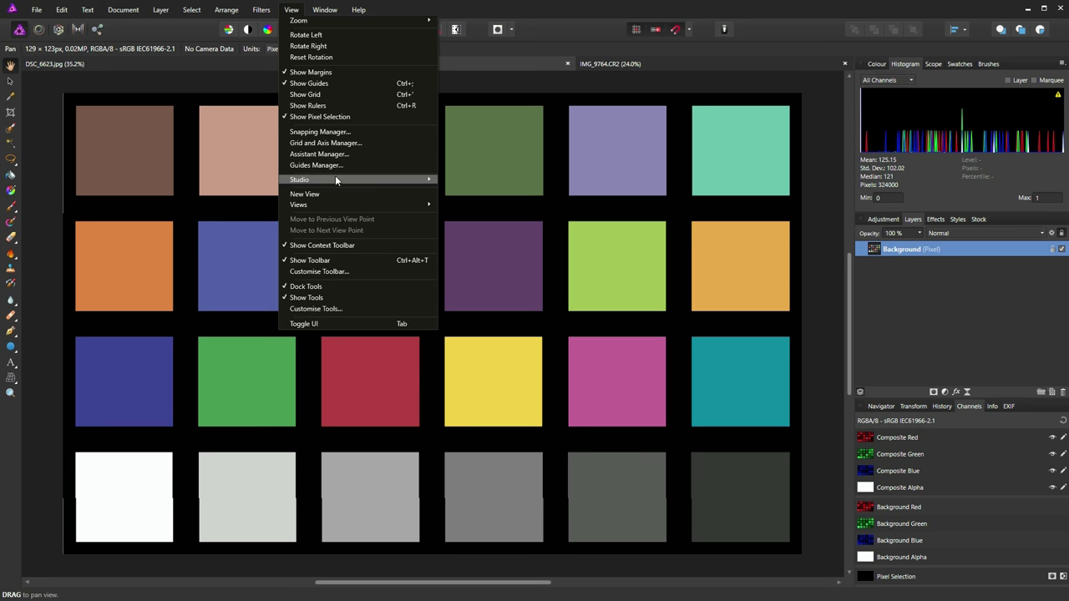
{"action": "mouse_move", "coordinate": [336, 177]}
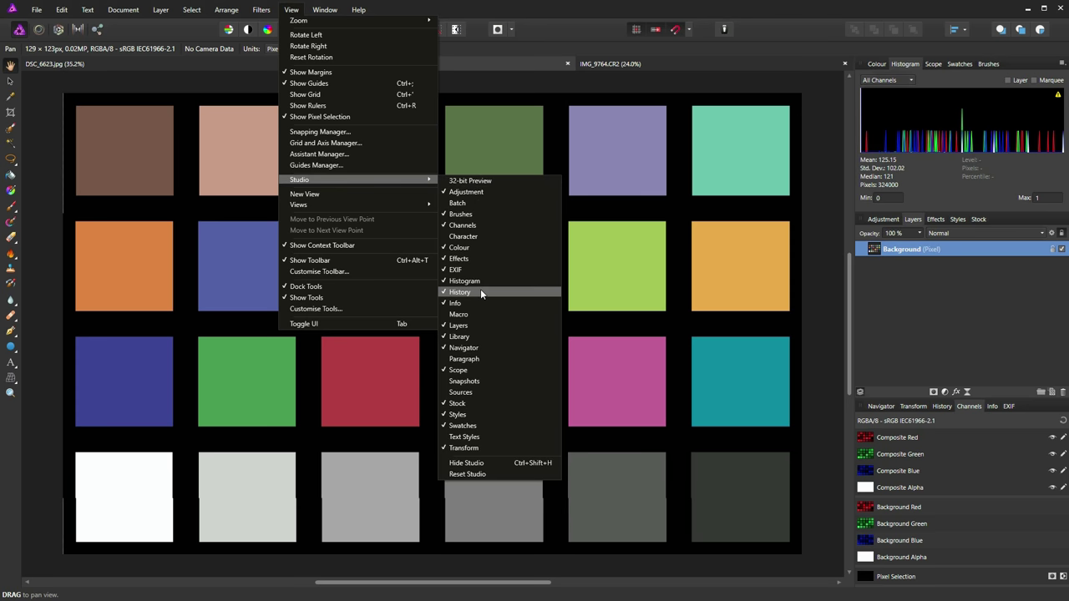
{"action": "left_click", "coordinate": [584, 225]}
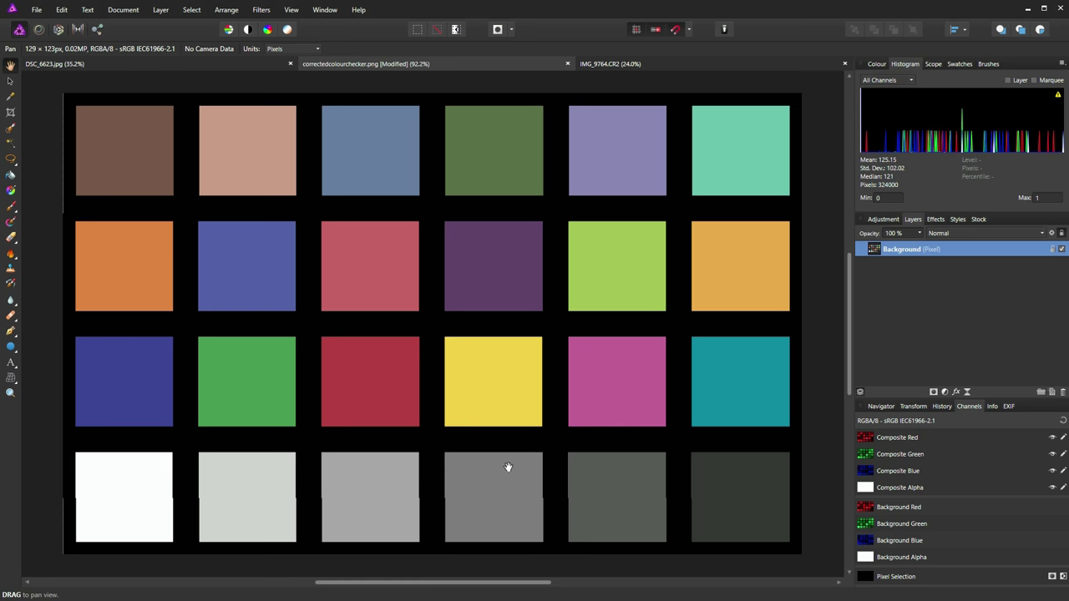
Crop down to the mid-grey patch, then restore the full colour checker image
{"action": "left_click", "coordinate": [10, 112]}
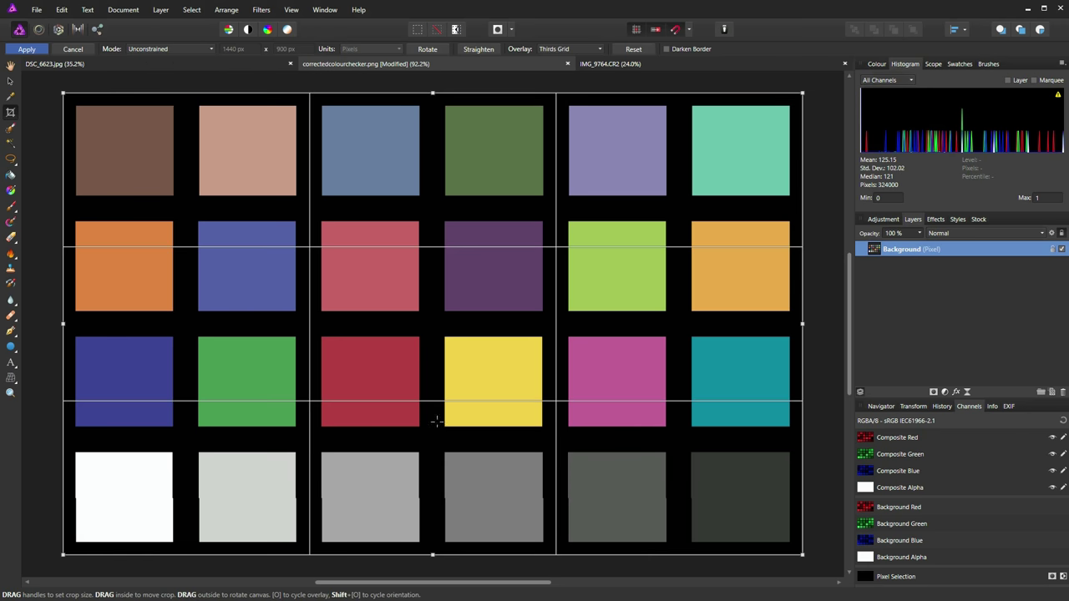
{"action": "left_click_drag", "start_coordinate": [452, 461], "coordinate": [532, 533]}
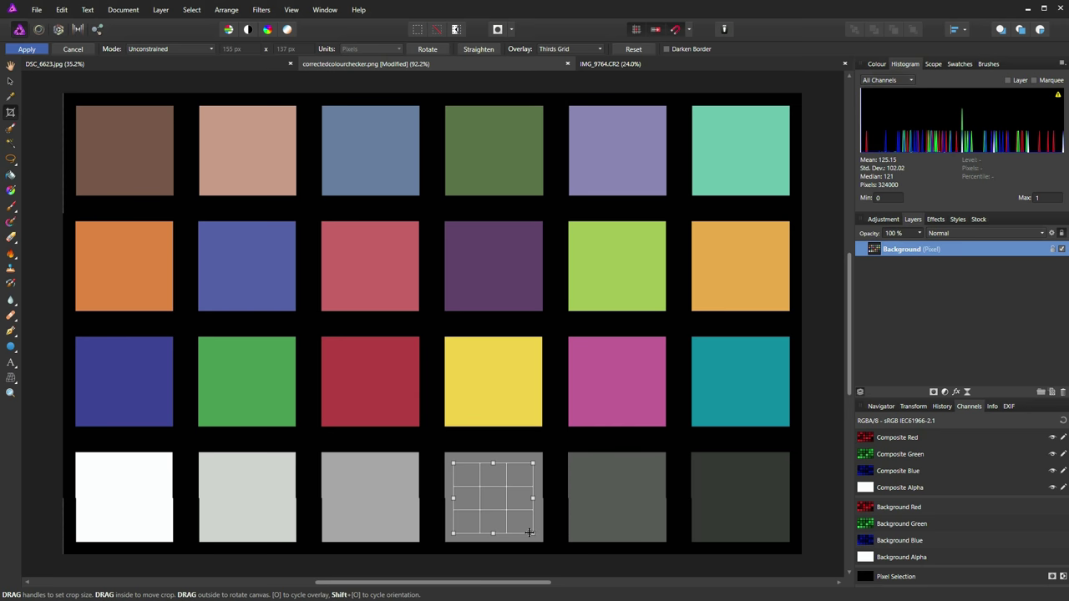
{"action": "key", "text": "Return"}
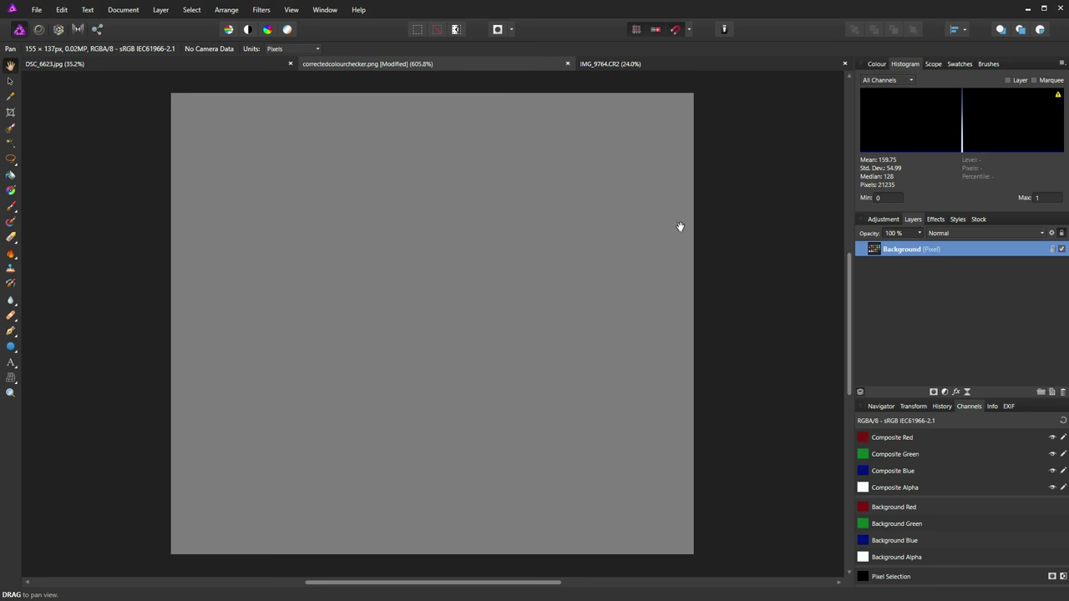
{"action": "key", "text": "ctrl+0"}
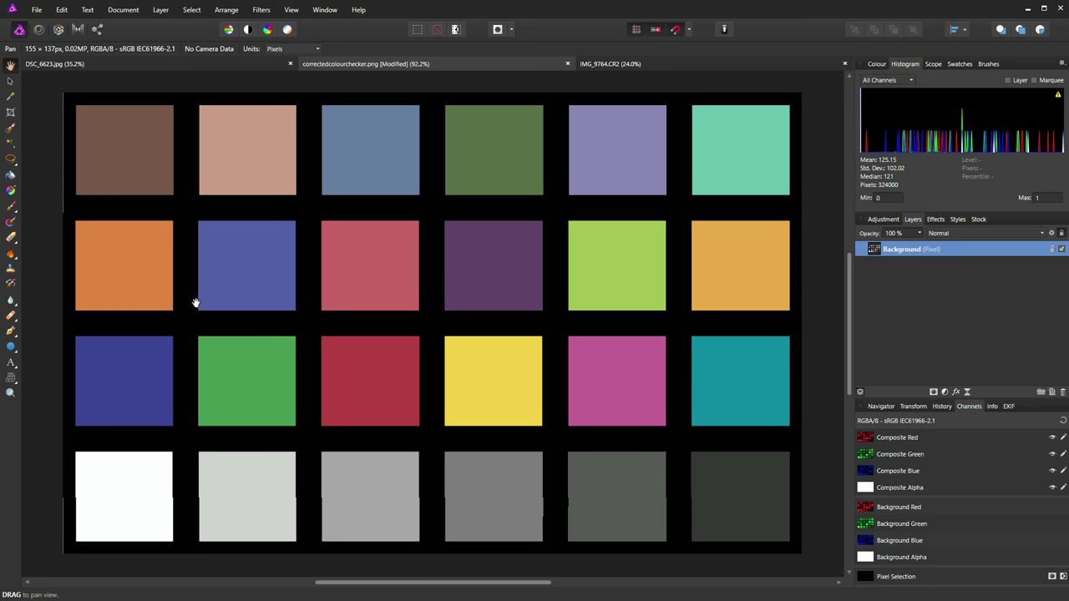
Crop to a tiny black gap, show the Info pixel readouts, then restore the full chart
{"action": "left_click", "coordinate": [11, 114]}
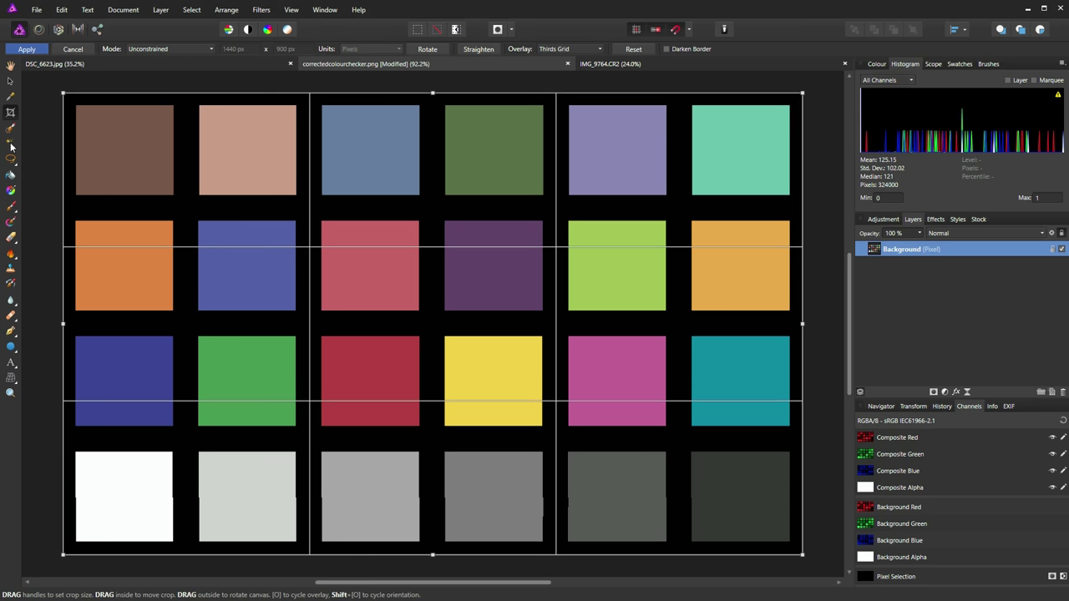
{"action": "left_click_drag", "start_coordinate": [183, 207], "coordinate": [184, 210]}
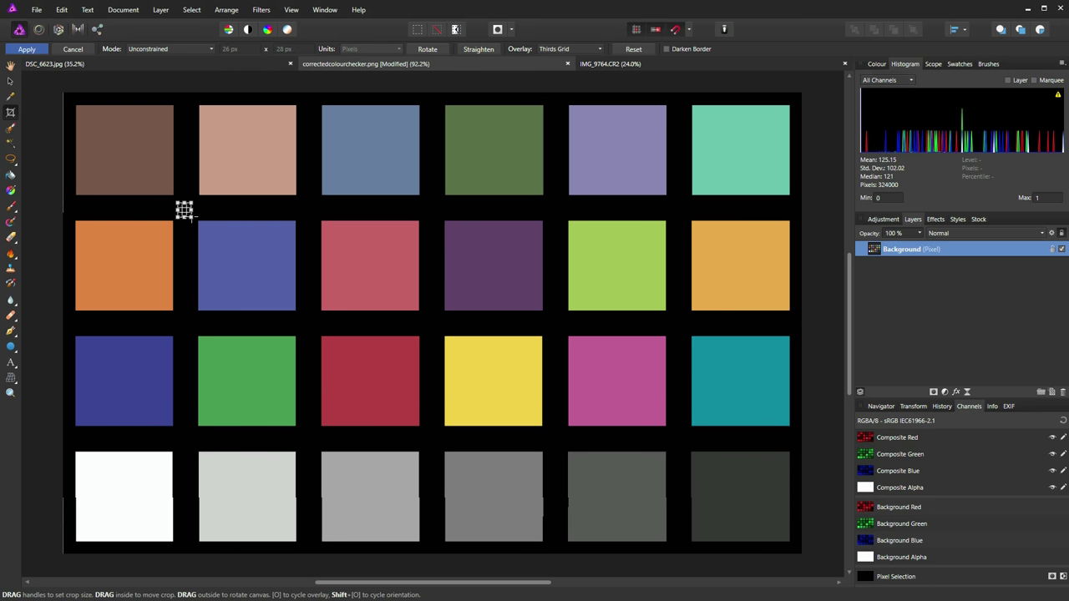
{"action": "key", "text": "Return"}
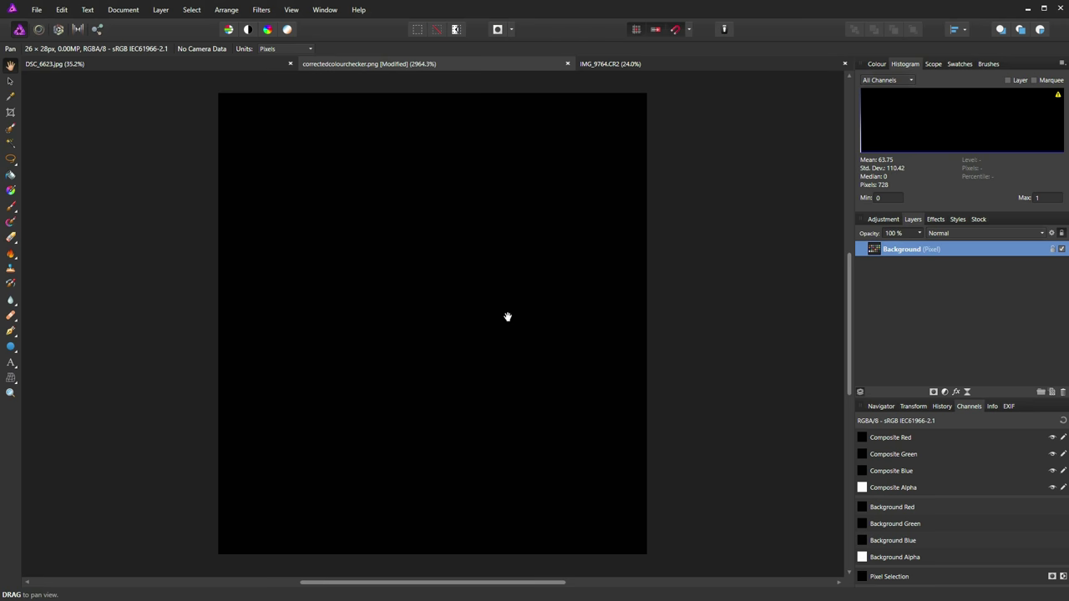
{"action": "left_click", "coordinate": [993, 405]}
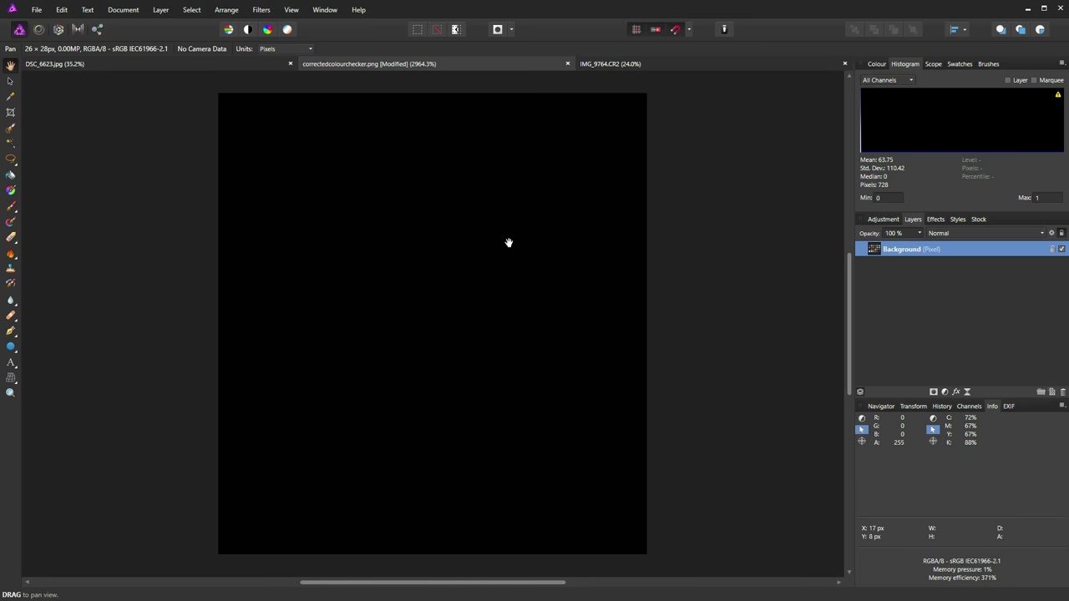
{"action": "key", "text": "ctrl+0"}
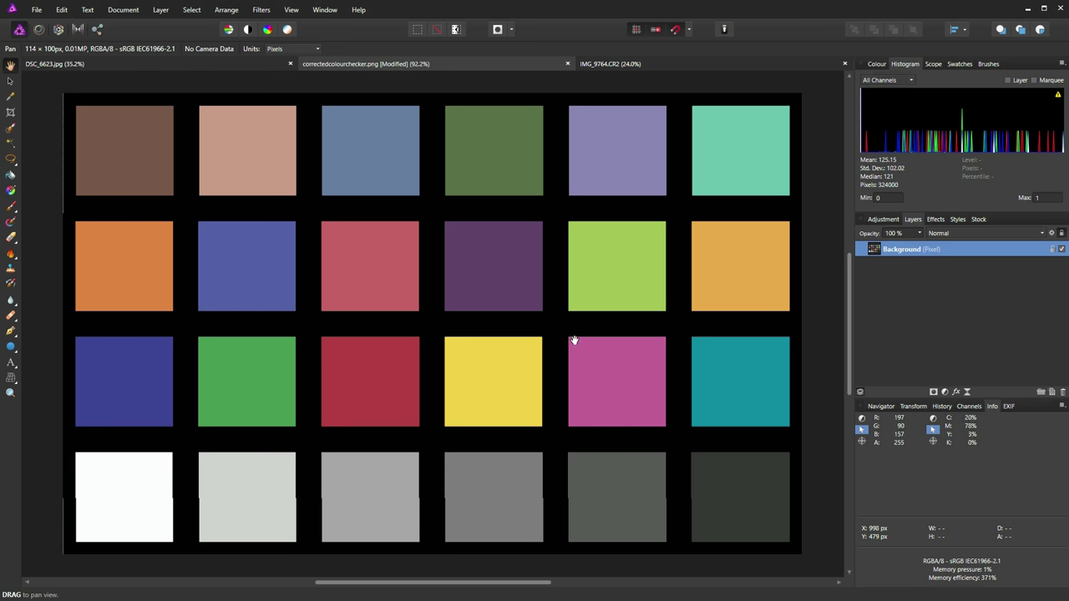
{"action": "left_click", "coordinate": [10, 112]}
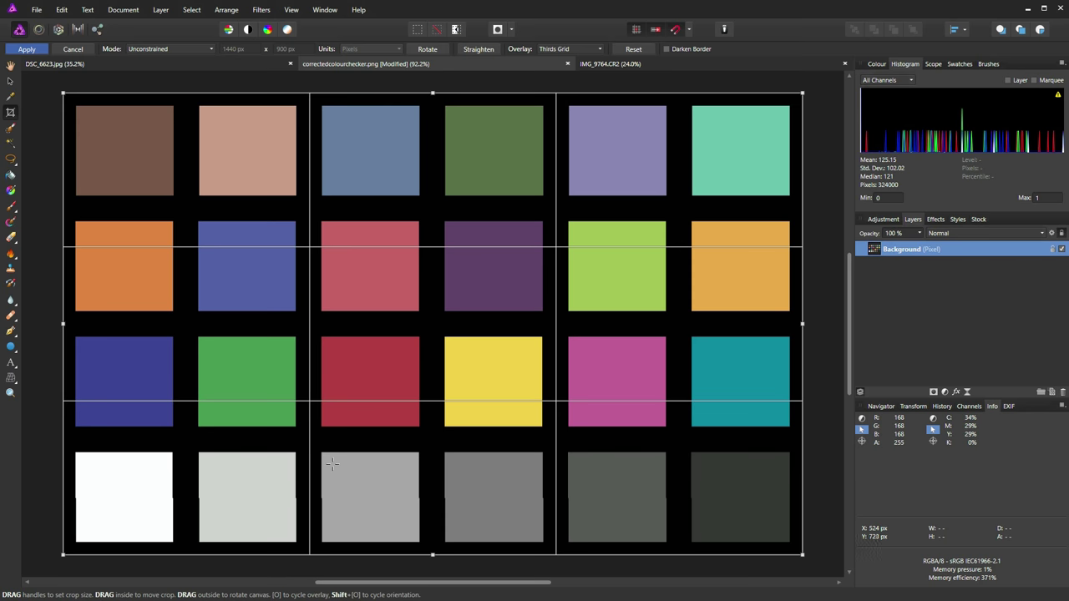
{"action": "left_click_drag", "start_coordinate": [327, 455], "coordinate": [496, 532]}
{"action": "key", "text": "Return"}
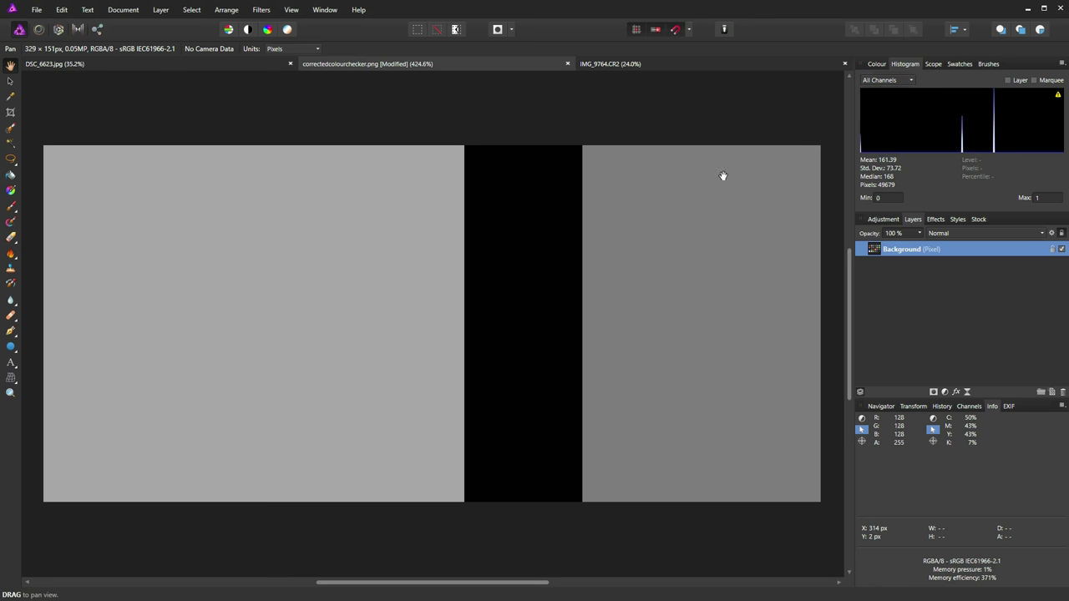
{"action": "key", "text": "ctrl+0"}
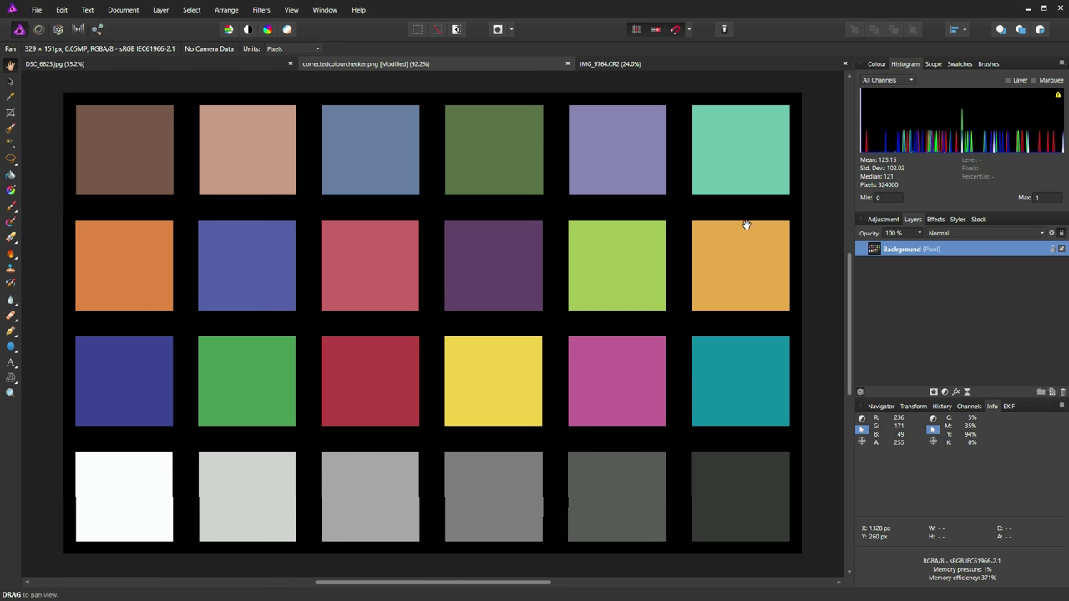
Step the histogram through Red and Green Channel, ending on Blue Channel only
{"action": "left_click", "coordinate": [911, 81]}
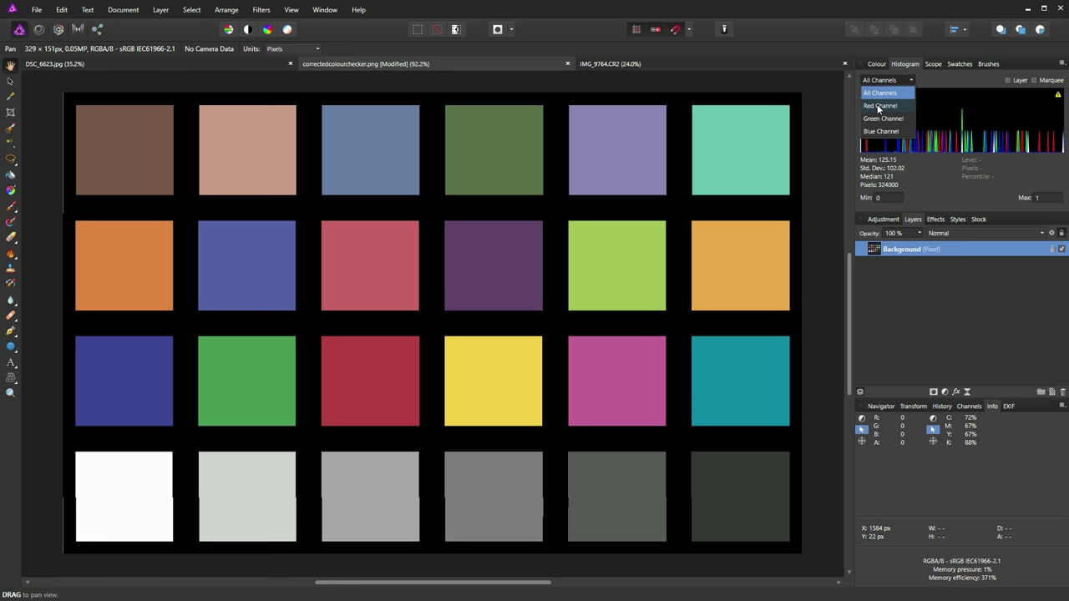
{"action": "left_click", "coordinate": [879, 106]}
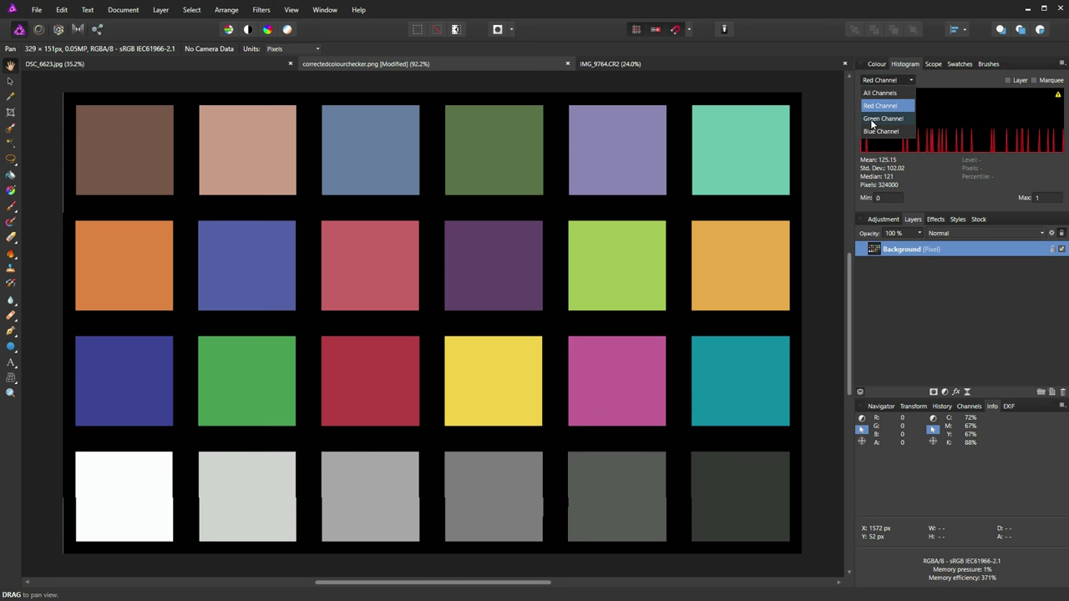
{"action": "left_click", "coordinate": [872, 119]}
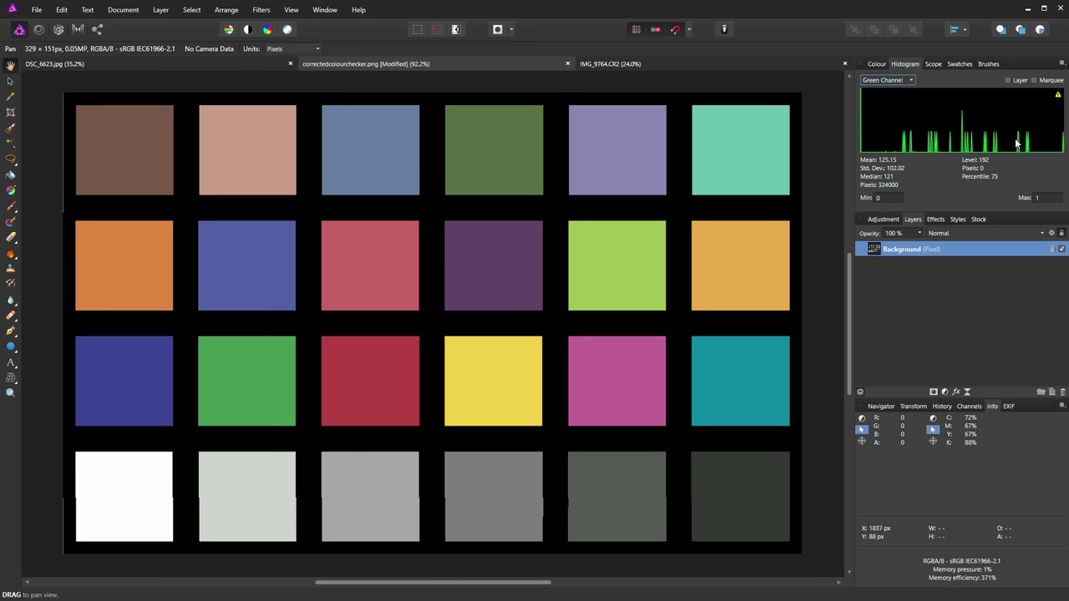
{"action": "left_click", "coordinate": [910, 80]}
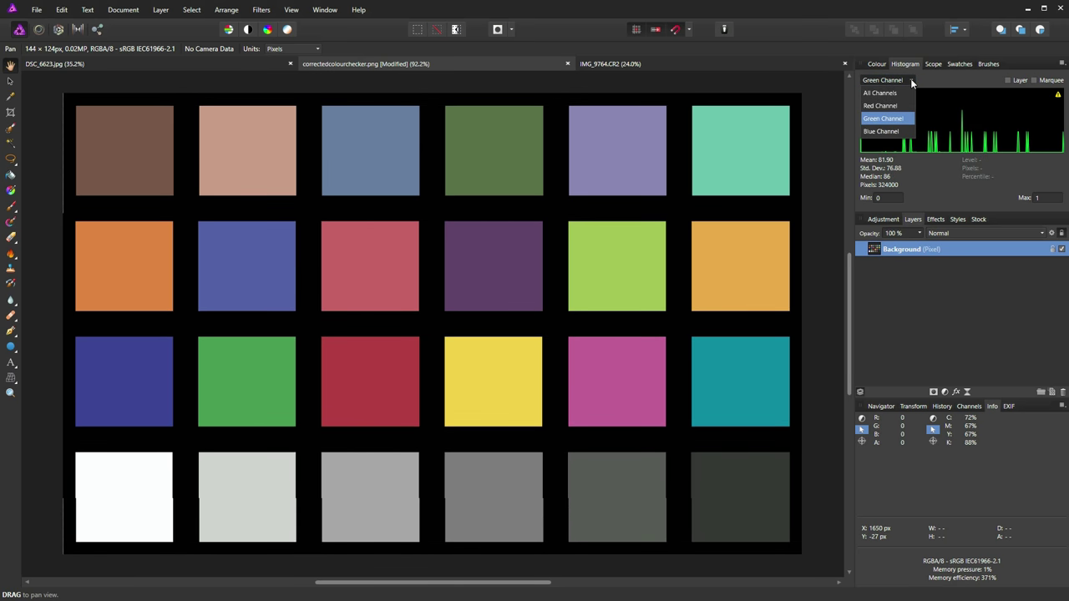
{"action": "left_click", "coordinate": [871, 133]}
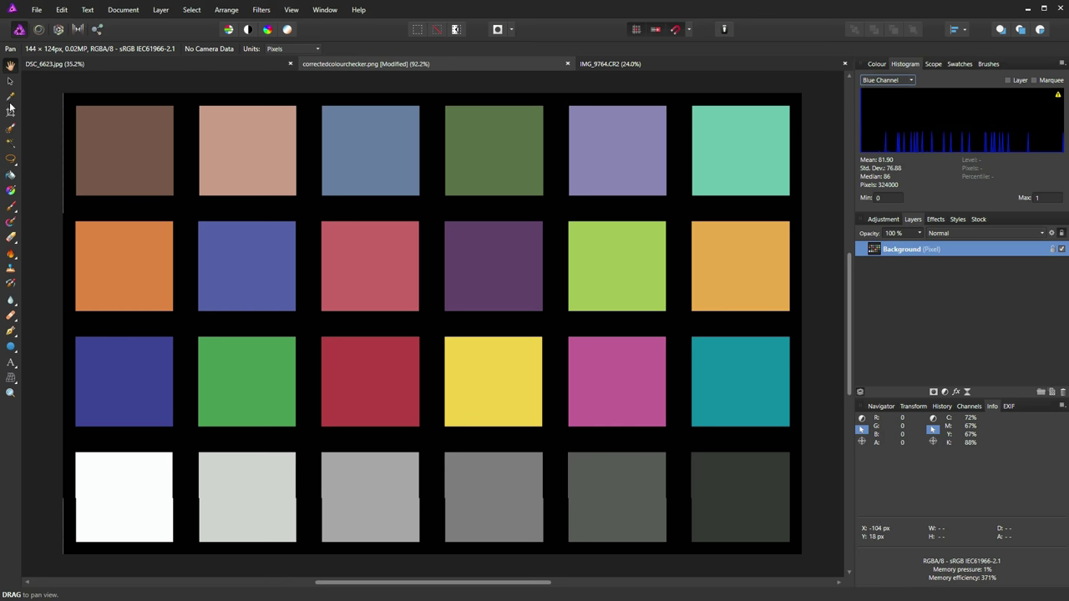
{"action": "left_click", "coordinate": [10, 111]}
Crop to the white swatch and view its Green and Red channel histograms
{"action": "left_click_drag", "start_coordinate": [90, 463], "coordinate": [162, 526]}
{"action": "key", "text": "Return"}
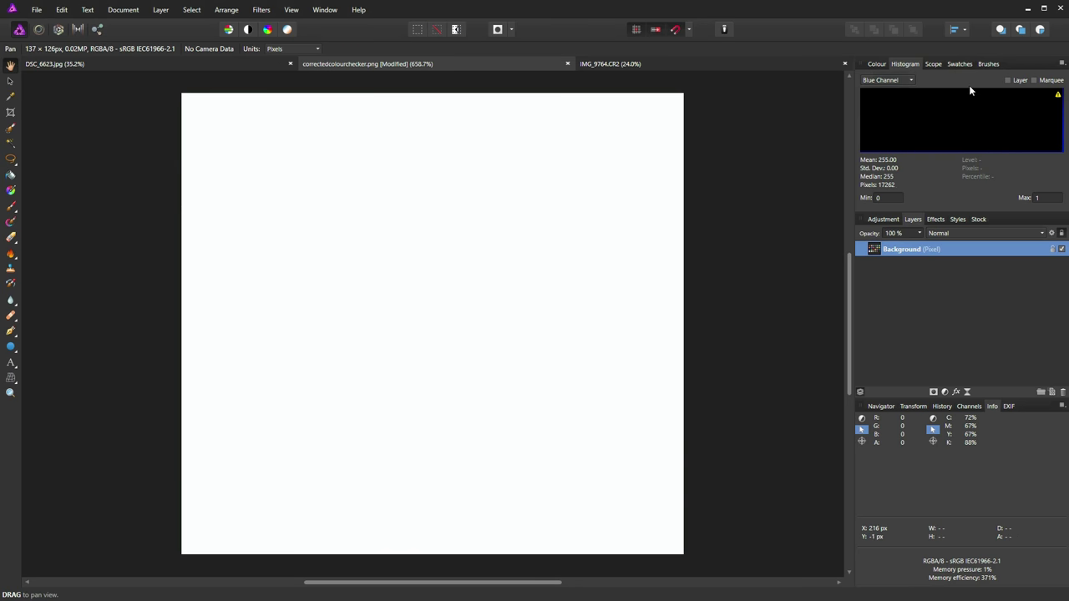
{"action": "left_click", "coordinate": [912, 79]}
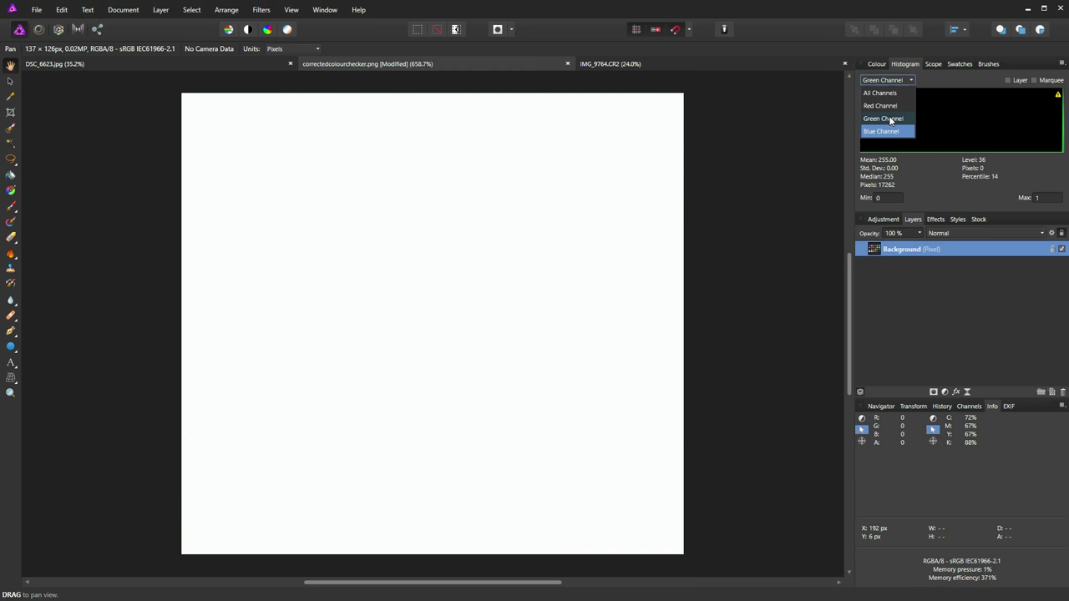
{"action": "left_click", "coordinate": [888, 119]}
{"action": "left_click", "coordinate": [910, 79]}
{"action": "left_click", "coordinate": [883, 104]}
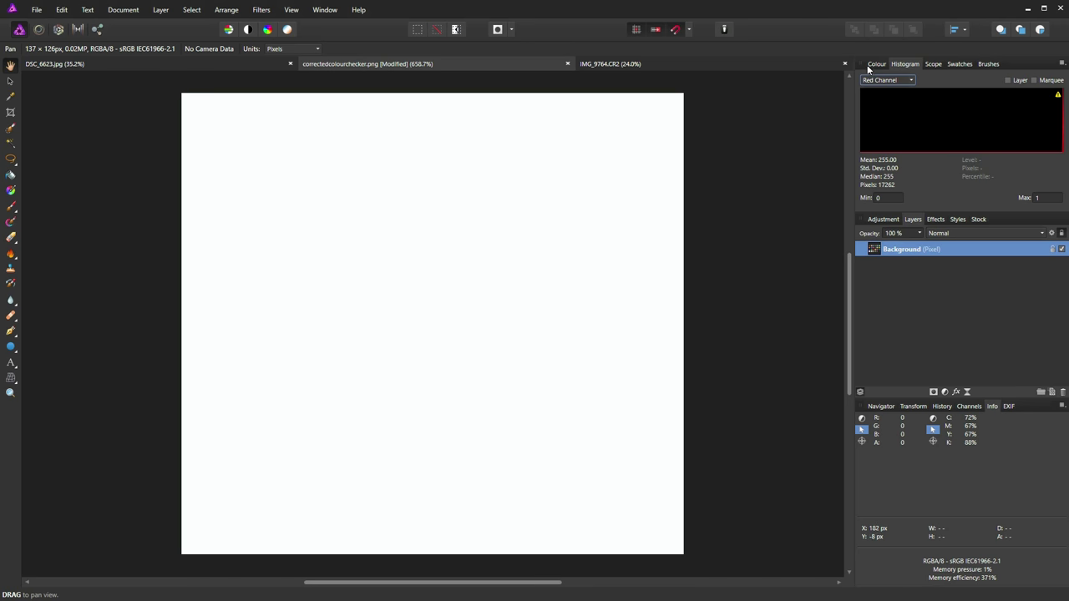
Set the histogram to All Channels, restore the full chart, and switch to IMG_9764.CR2
{"action": "left_click", "coordinate": [909, 79]}
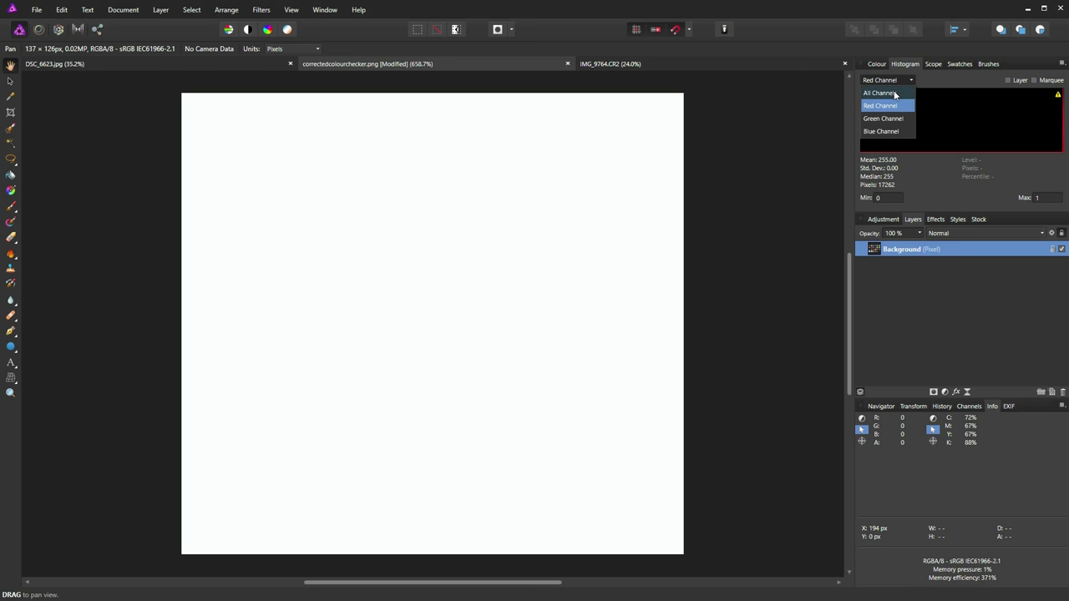
{"action": "left_click", "coordinate": [894, 92]}
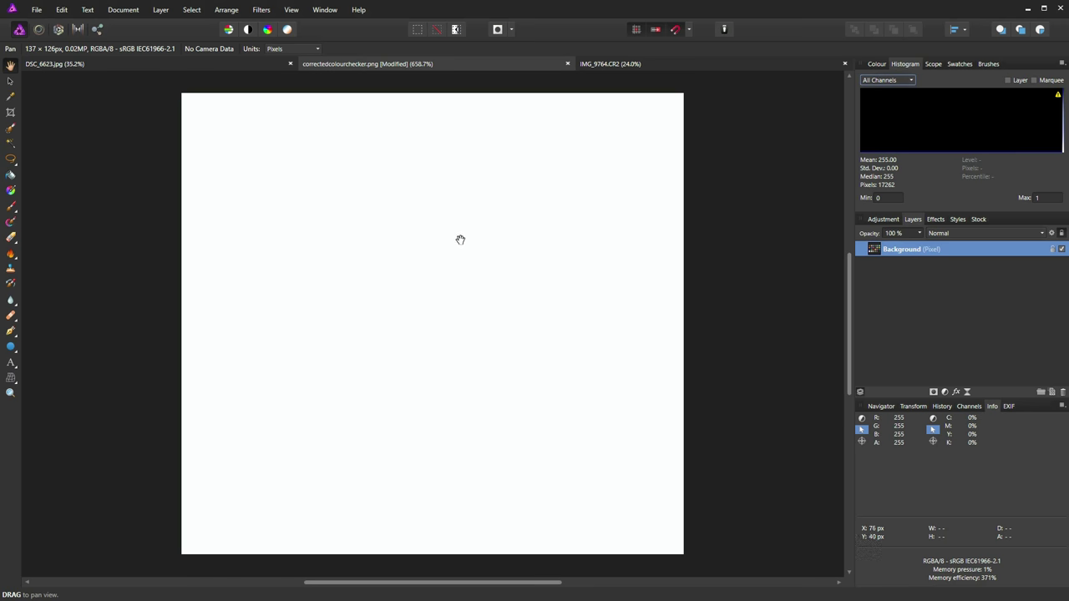
{"action": "key", "text": "ctrl+0"}
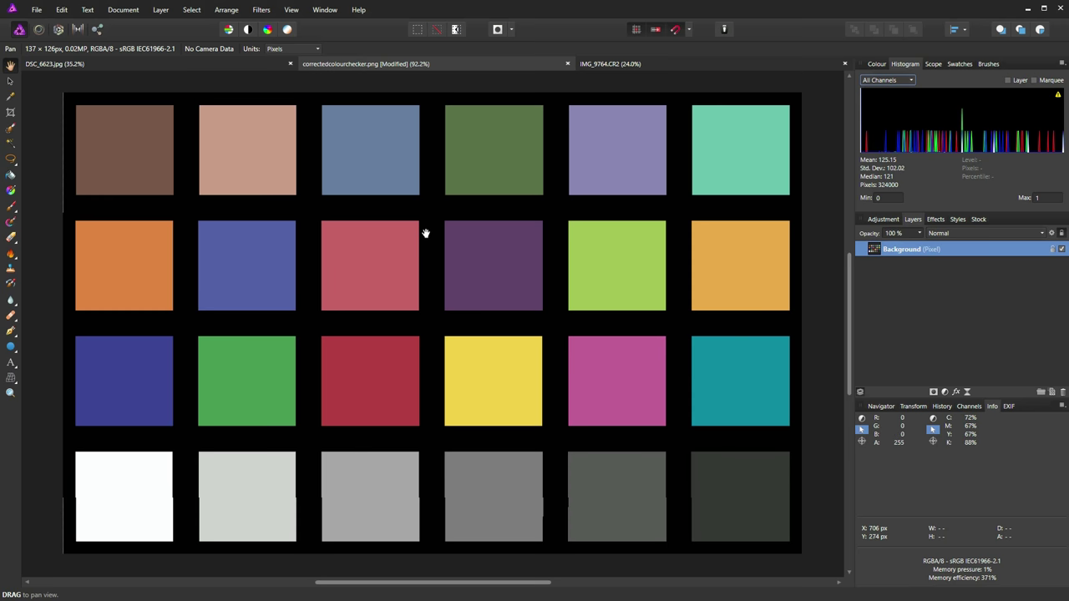
{"action": "mouse_move", "coordinate": [917, 141]}
{"action": "left_click", "coordinate": [623, 66]}
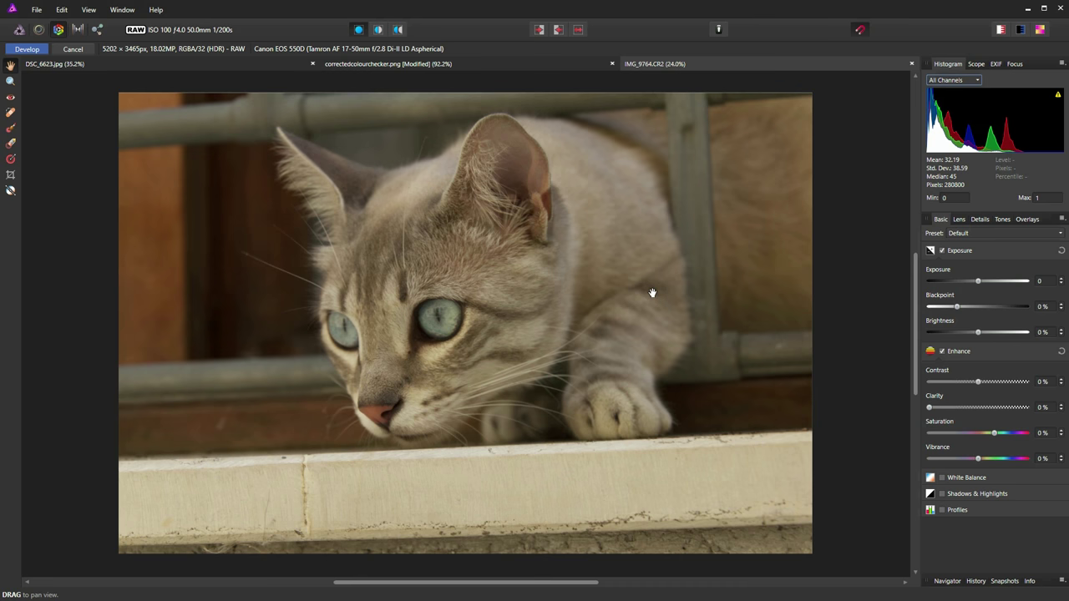
Flag clipped shadows and raise the cat photo's Blackpoint to 10%
{"action": "left_click", "coordinate": [1020, 31]}
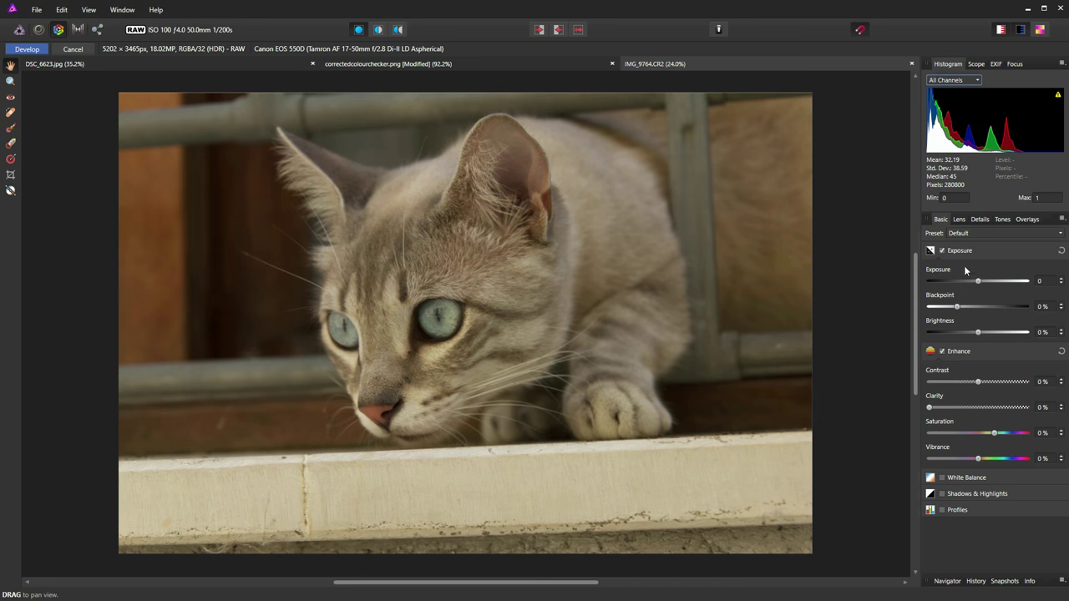
{"action": "left_click_drag", "start_coordinate": [957, 308], "coordinate": [987, 311]}
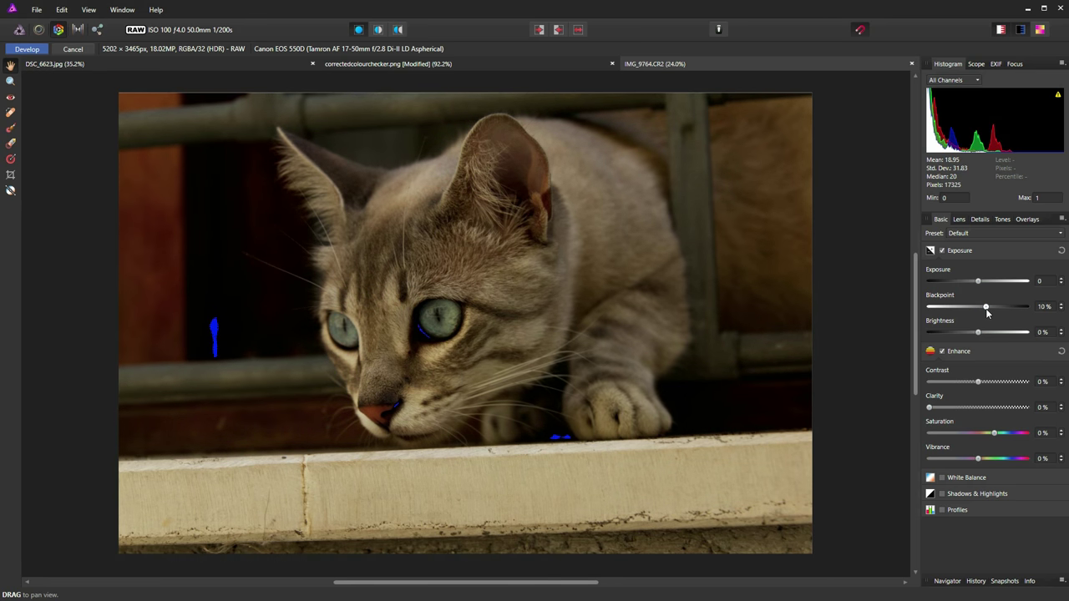
Ease the Blackpoint back from 10% down to 4% so shadows stop clipping
{"action": "left_click_drag", "start_coordinate": [986, 311], "coordinate": [985, 310]}
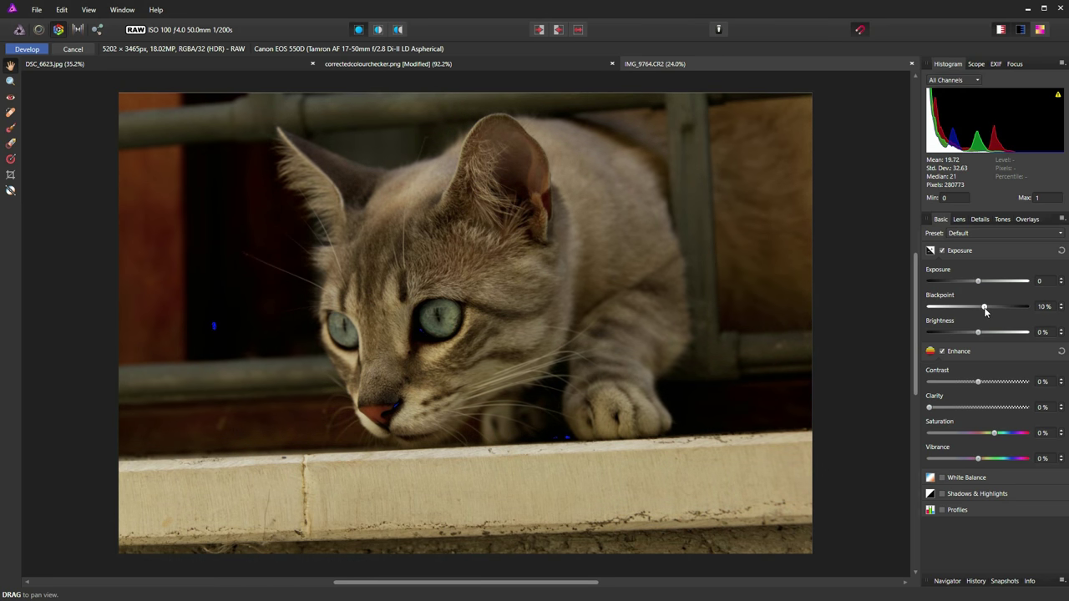
{"action": "left_click_drag", "start_coordinate": [985, 311], "coordinate": [978, 310]}
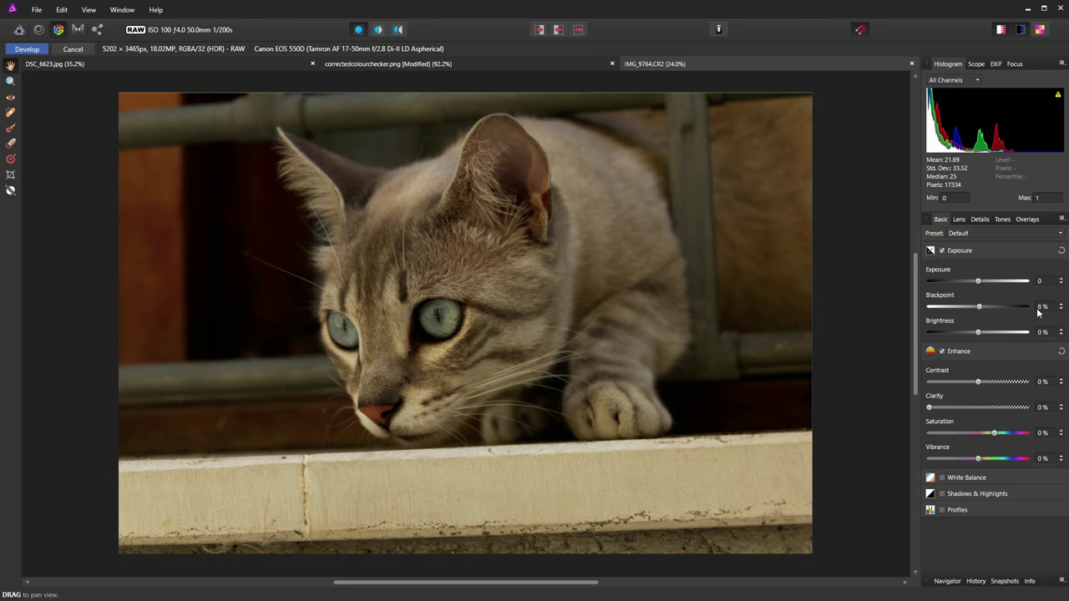
{"action": "left_click", "coordinate": [1061, 308]}
{"action": "left_click", "coordinate": [1061, 309]}
{"action": "left_click", "coordinate": [1061, 309]}
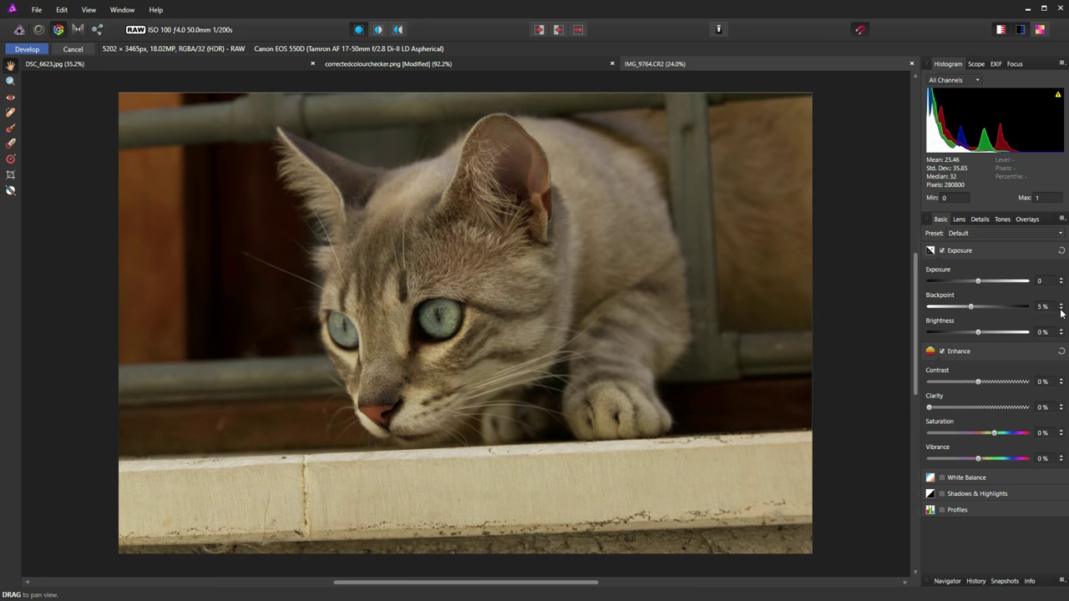
{"action": "left_click", "coordinate": [1061, 309]}
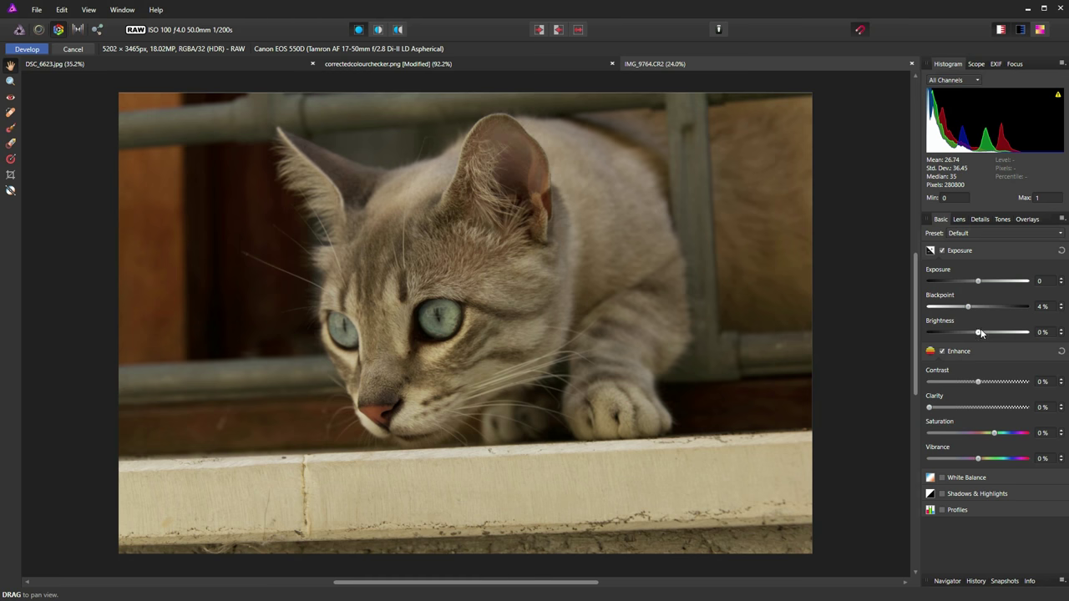
Set the cat photo's Brightness to 16%, lifting the histogram mean to 41.32
{"action": "left_click_drag", "start_coordinate": [978, 335], "coordinate": [1010, 336]}
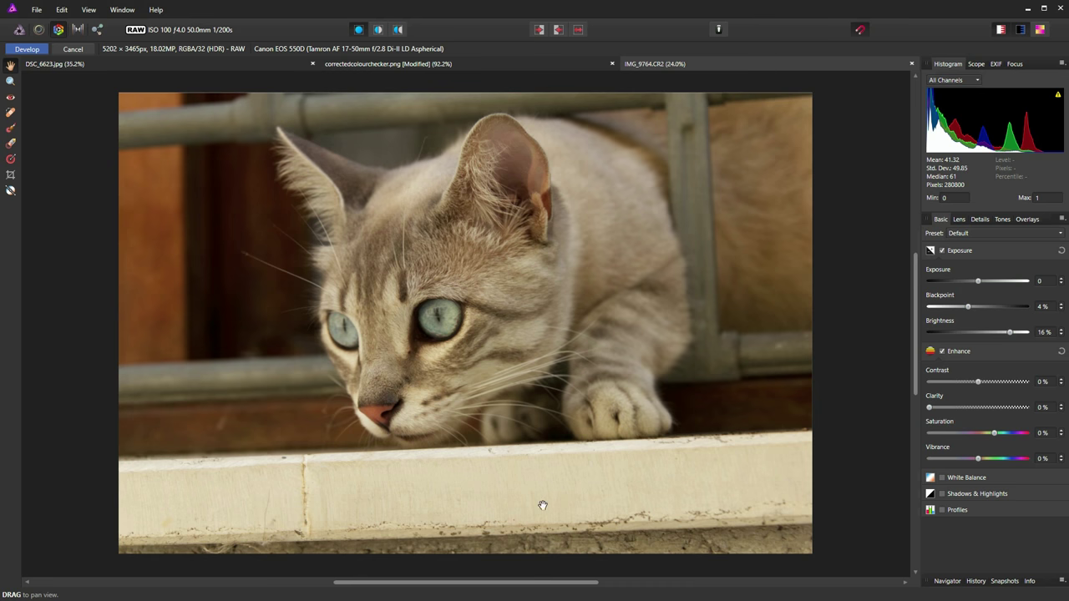
{"action": "mouse_move", "coordinate": [1031, 141]}
{"action": "left_click", "coordinate": [11, 176]}
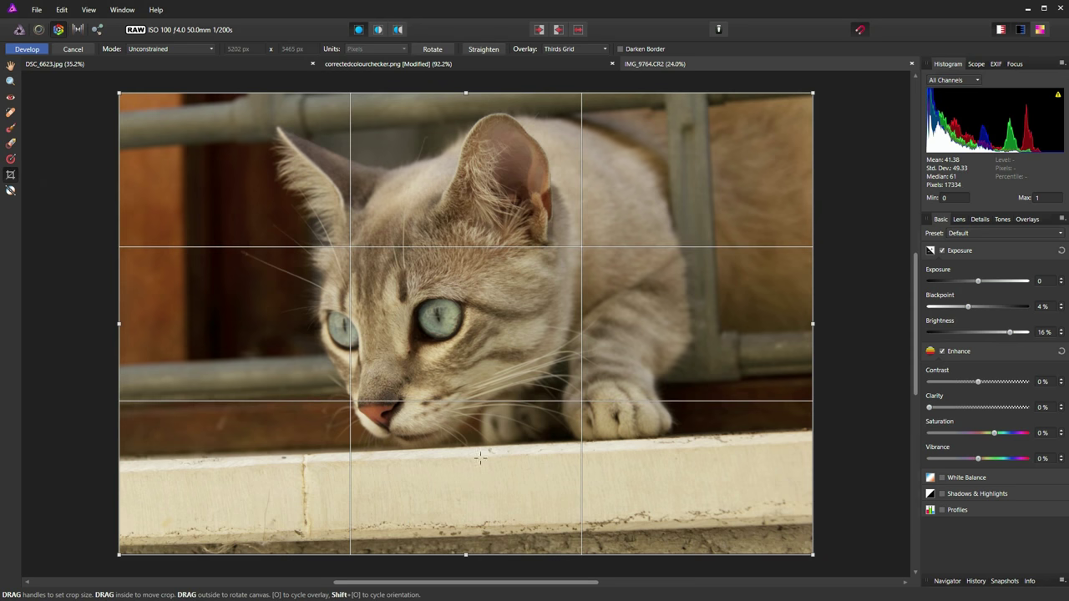
Crop to the pale ledge below the cat, check its histogram, then restore the whole photo
{"action": "left_click_drag", "start_coordinate": [433, 470], "coordinate": [563, 514]}
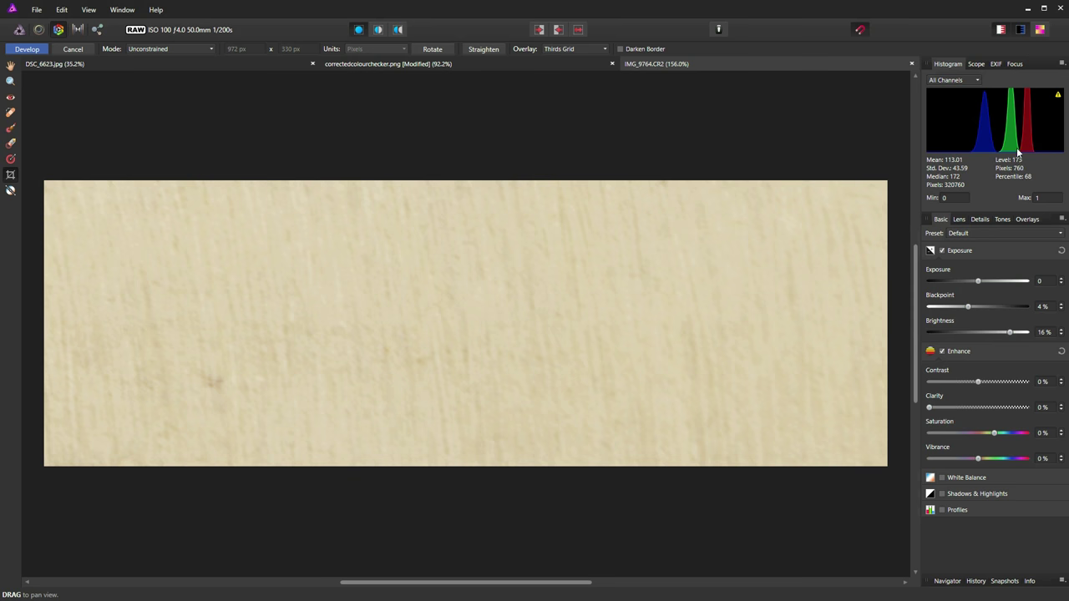
{"action": "key", "text": "ctrl+0"}
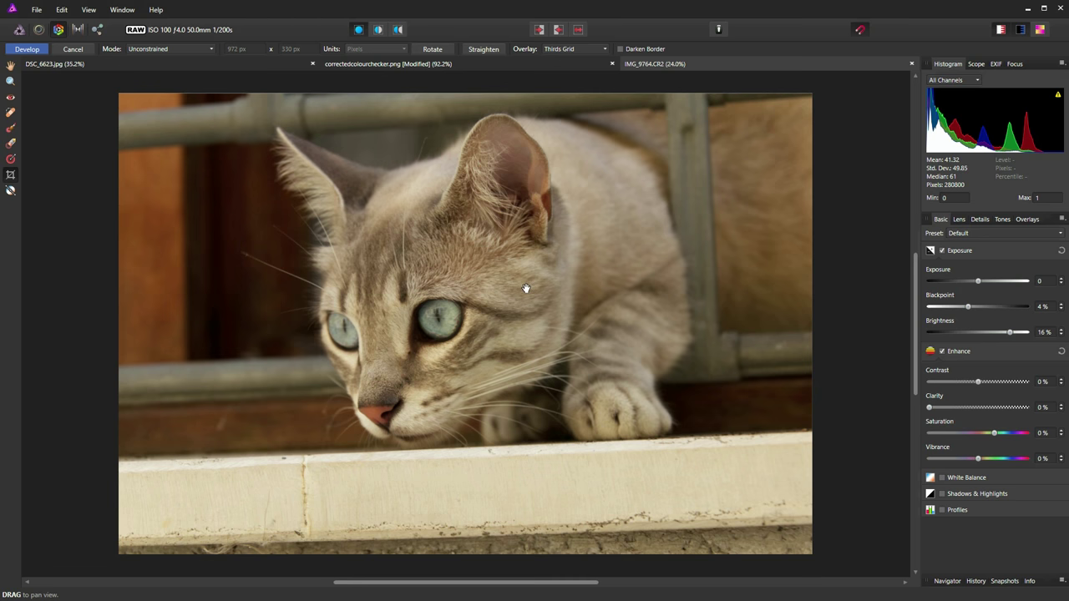
Raise the cat photo's Brightness from 16% to 22%
{"action": "mouse_move", "coordinate": [1007, 145]}
{"action": "left_click_drag", "start_coordinate": [1011, 335], "coordinate": [1020, 334]}
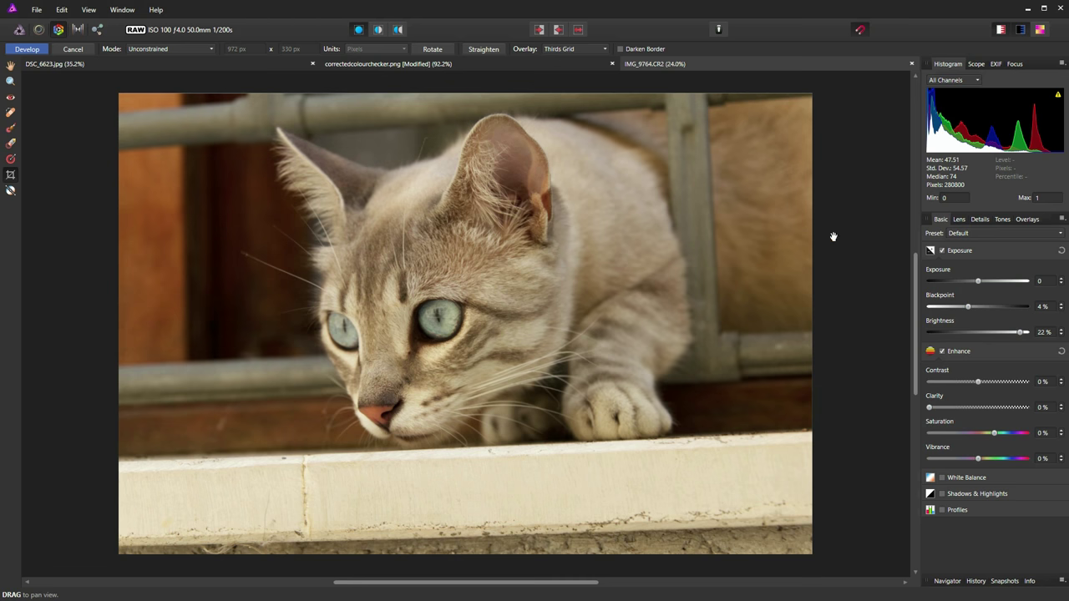
Enable Shadows & Highlights and adjust the Highlights slider, settling at 13%
{"action": "left_click", "coordinate": [942, 494]}
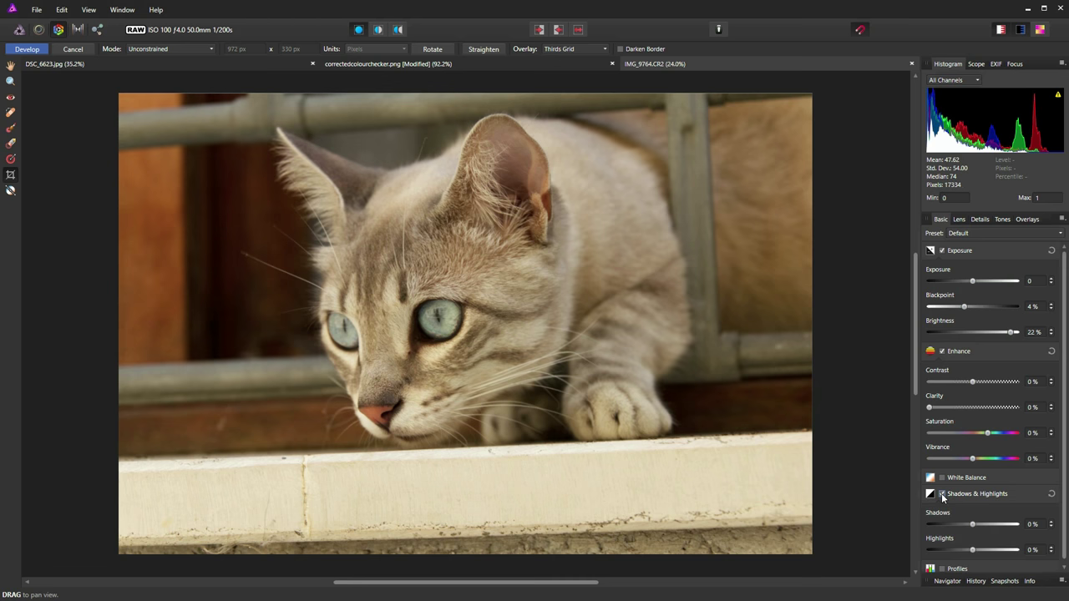
{"action": "left_click_drag", "start_coordinate": [973, 549], "coordinate": [981, 554]}
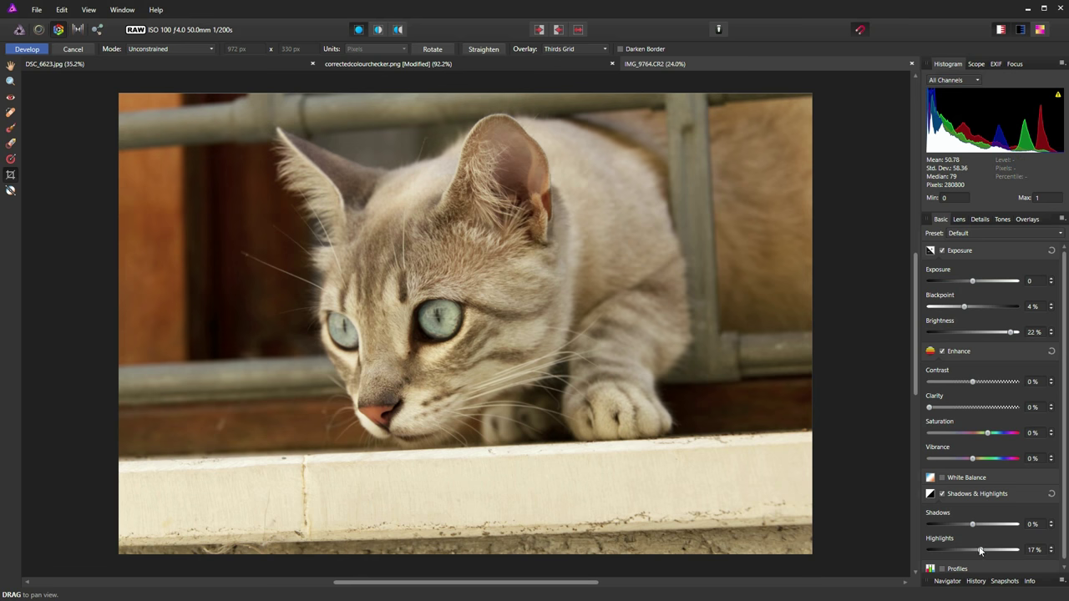
{"action": "left_click_drag", "start_coordinate": [981, 551], "coordinate": [984, 551]}
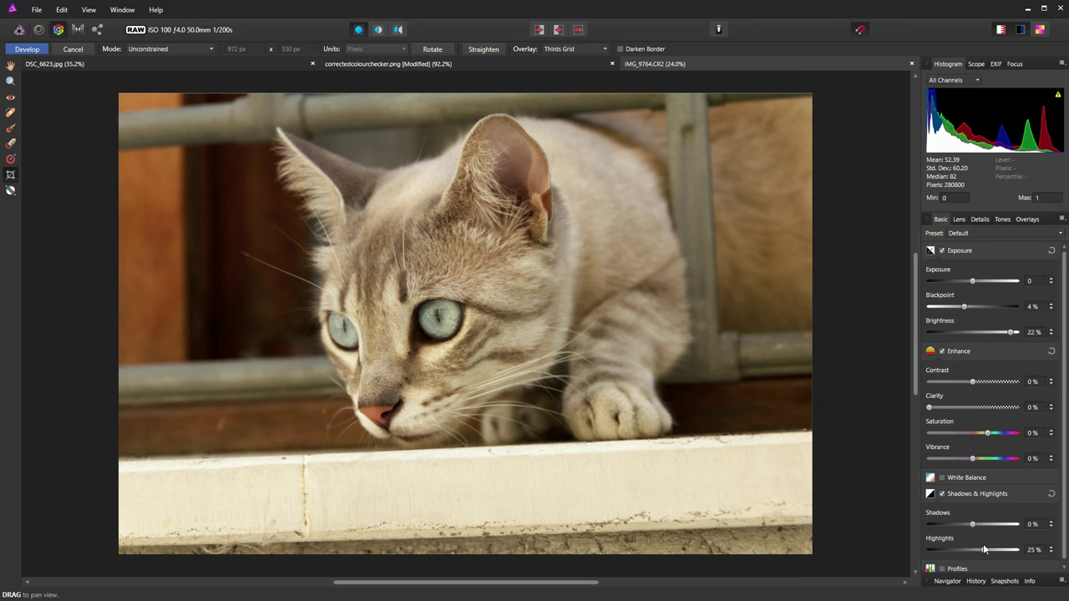
{"action": "left_click_drag", "start_coordinate": [984, 551], "coordinate": [979, 554]}
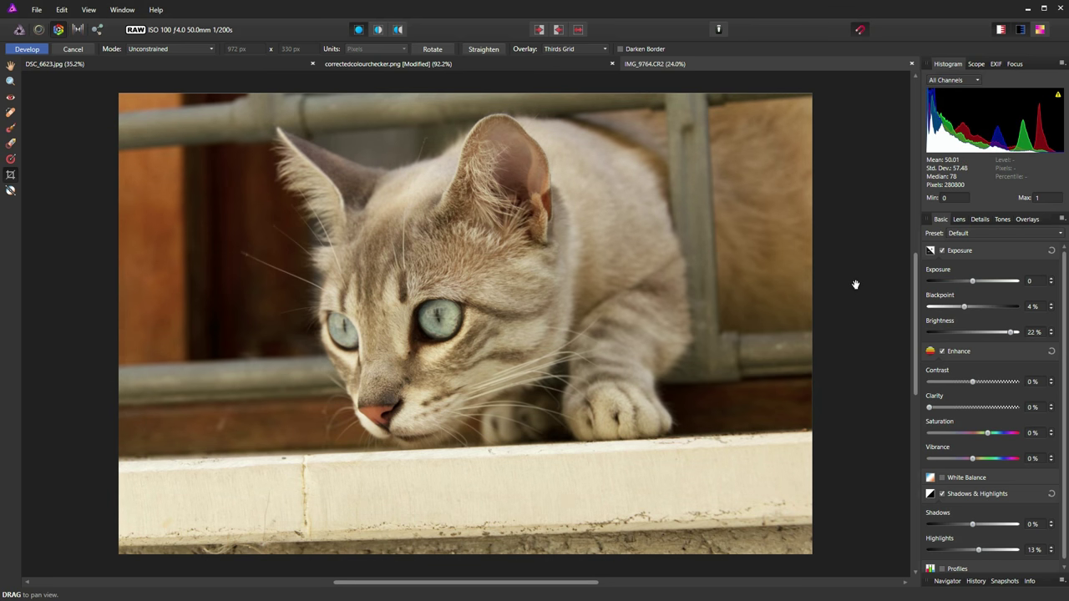
{"action": "mouse_move", "coordinate": [982, 152]}
{"action": "left_click", "coordinate": [941, 478]}
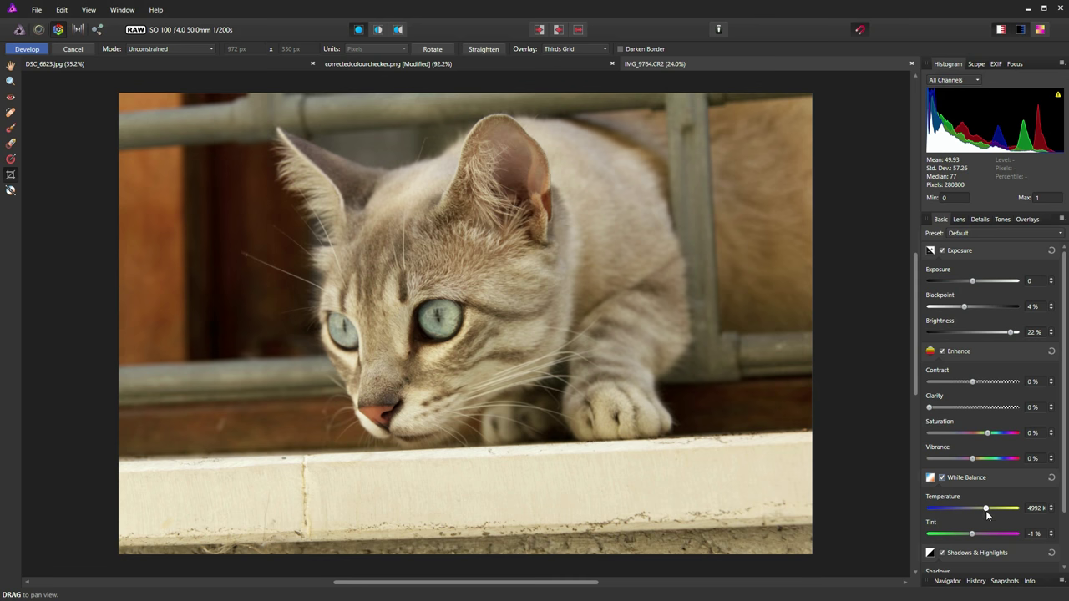
Cool the White Balance temperature to about 4453 K and view a before/after split
{"action": "left_click_drag", "start_coordinate": [987, 510], "coordinate": [983, 511]}
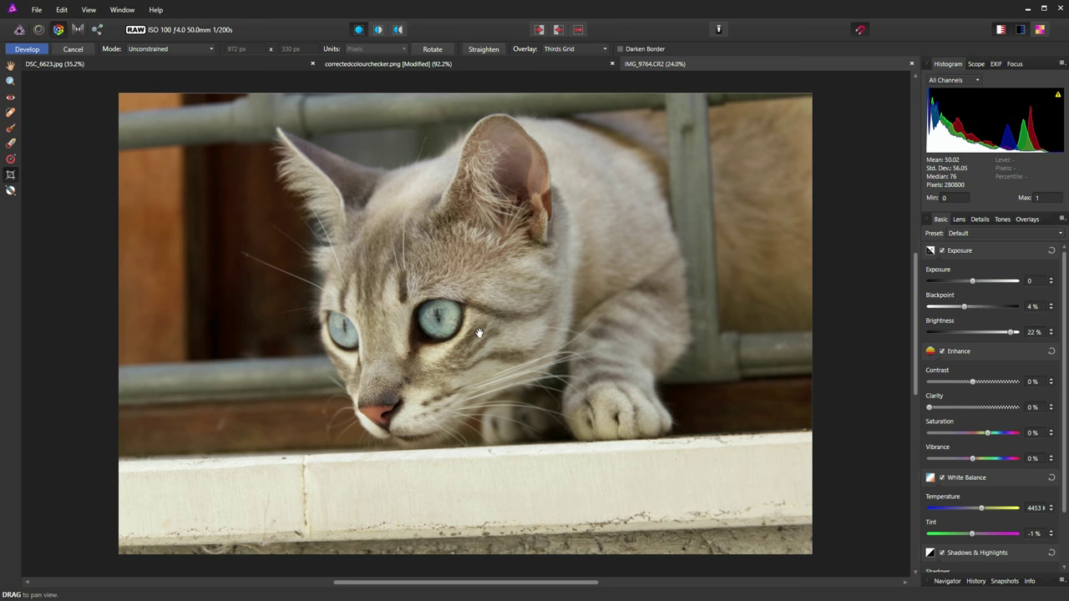
{"action": "left_click", "coordinate": [378, 30]}
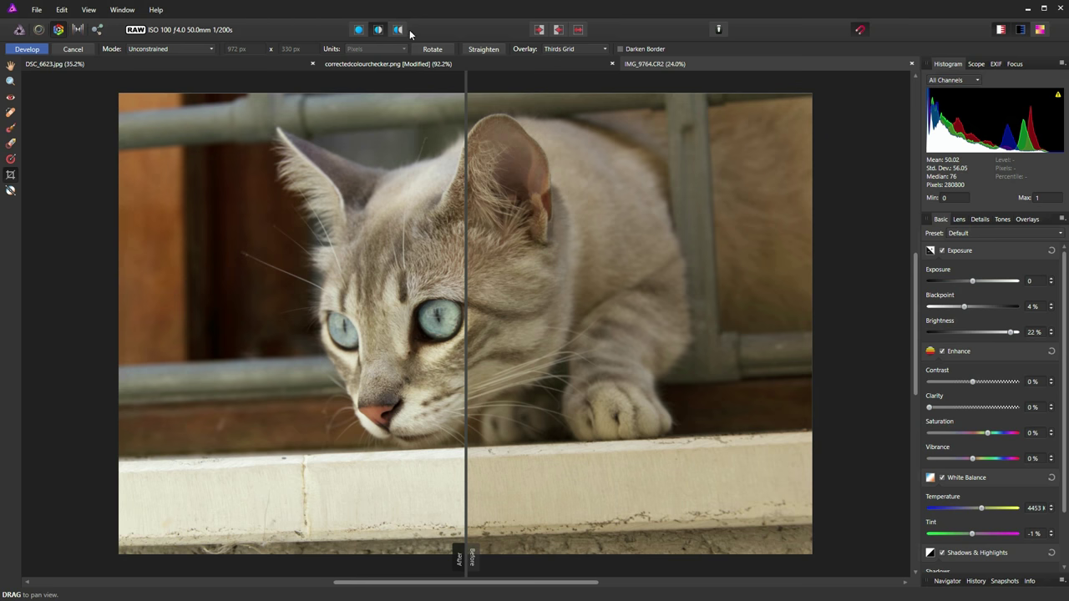
Compare the cat's before and after side by side, then pick a white point to set Temperature to 4395 K
{"action": "left_click", "coordinate": [398, 30]}
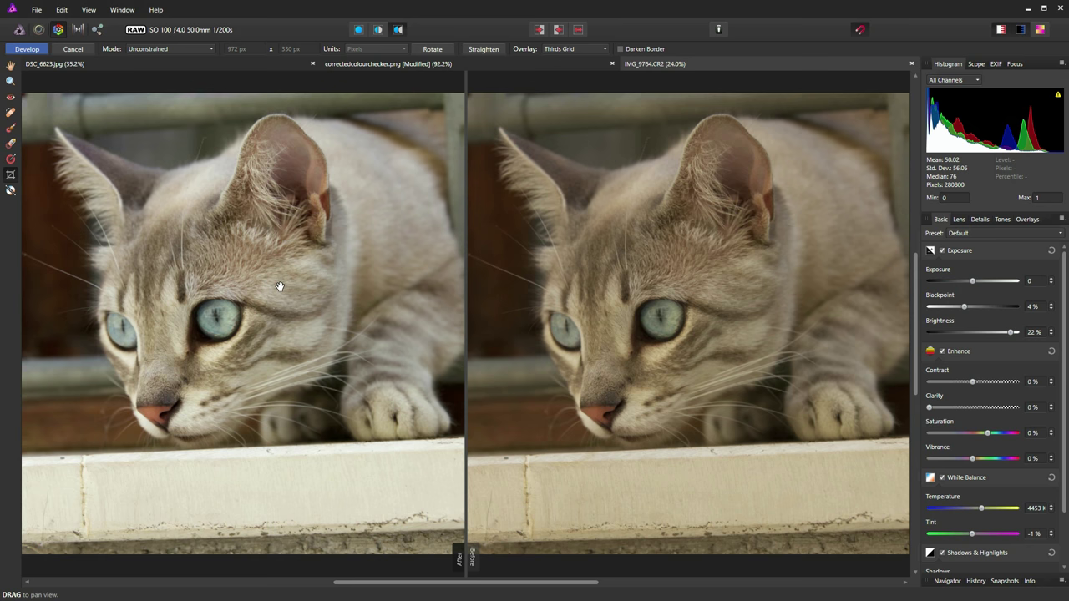
{"action": "left_click", "coordinate": [359, 31]}
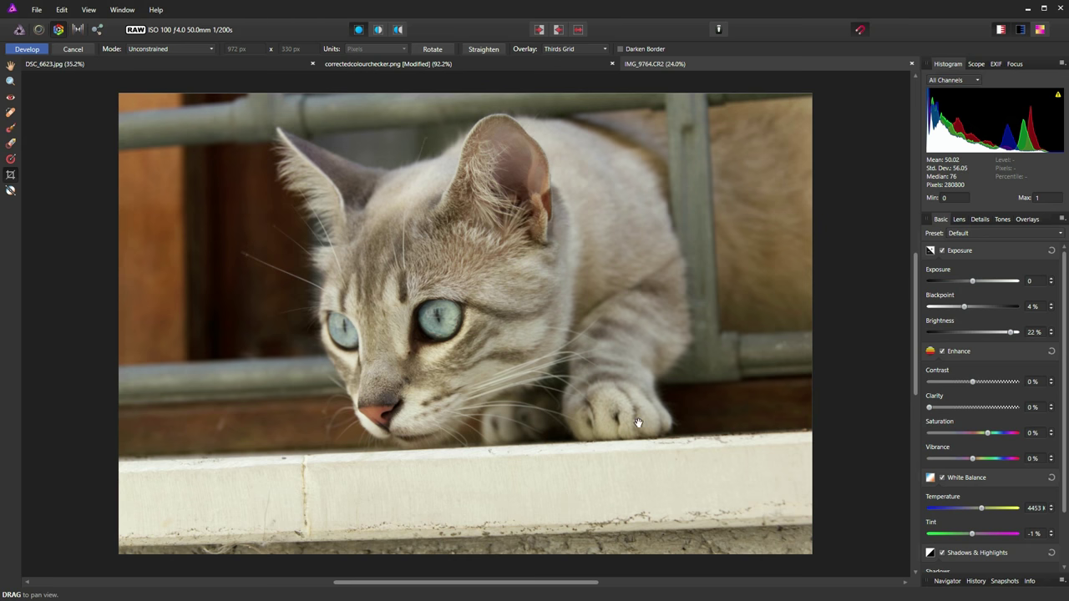
{"action": "key", "text": "w"}
{"action": "left_click", "coordinate": [750, 467]}
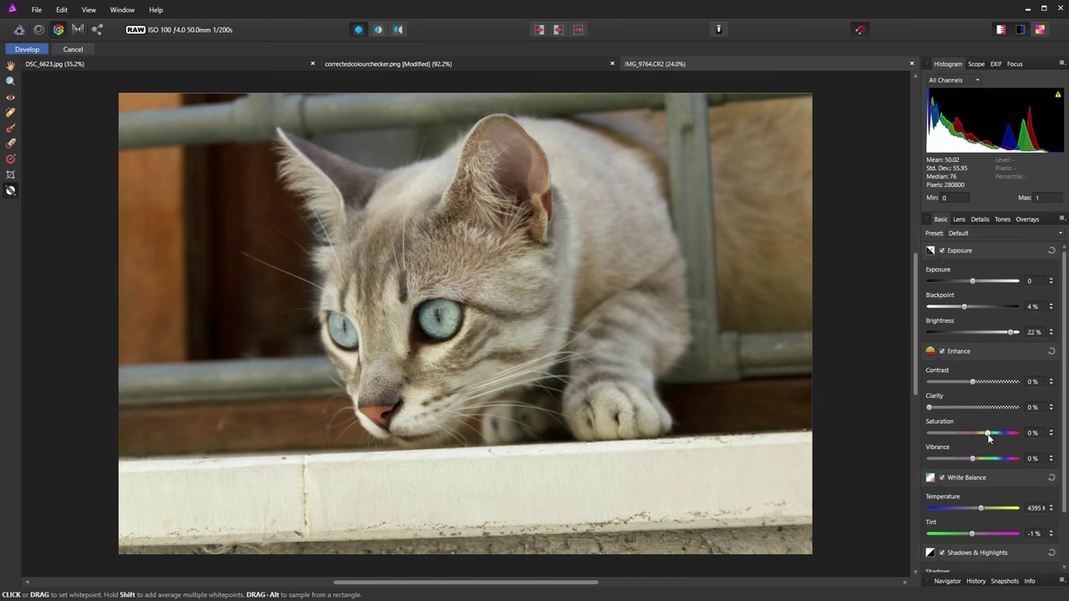
Nudge the cat's Saturation down, then switch to correctedcolourchecker.png with its waveform scope
{"action": "mouse_move", "coordinate": [989, 438]}
{"action": "left_mouse_down"}
{"action": "mouse_move", "coordinate": [1002, 430]}
{"action": "mouse_move", "coordinate": [971, 432]}
{"action": "mouse_move", "coordinate": [988, 444]}
{"action": "left_mouse_up"}
{"action": "key", "text": "h"}
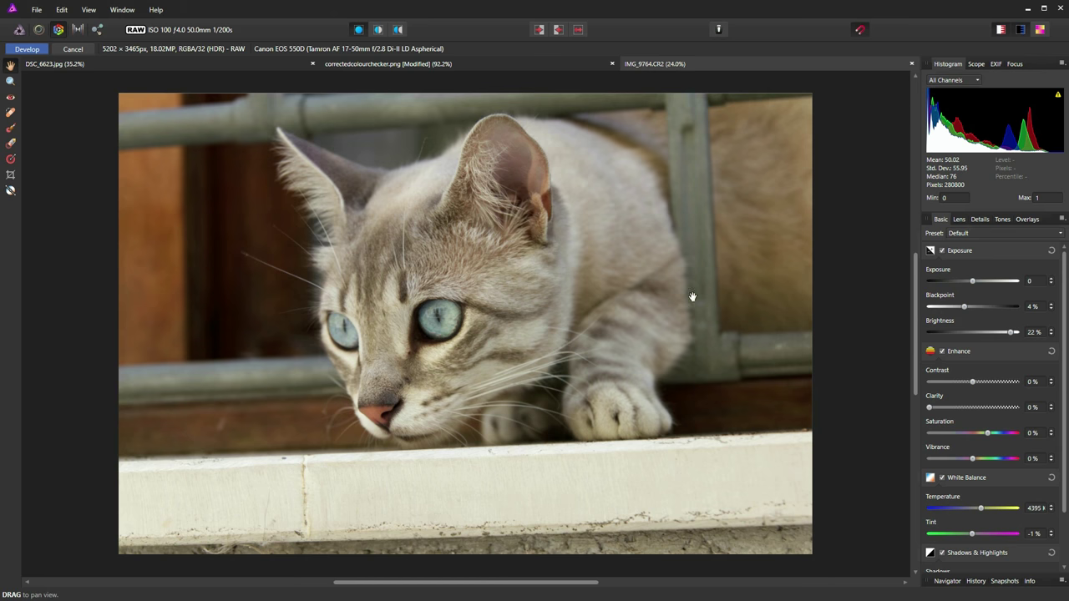
{"action": "left_click", "coordinate": [484, 63]}
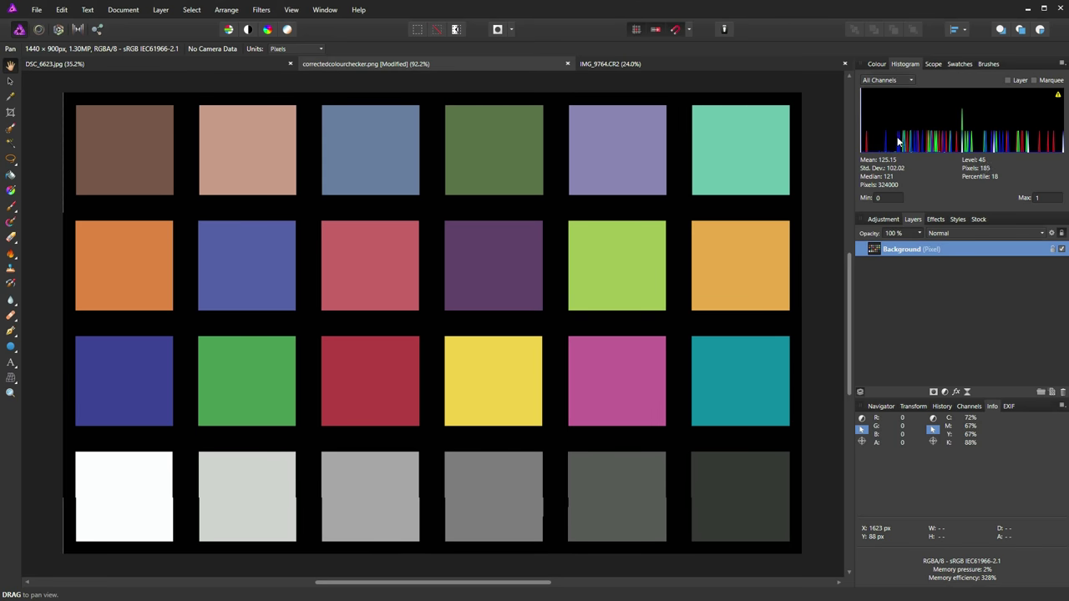
{"action": "left_click", "coordinate": [931, 64]}
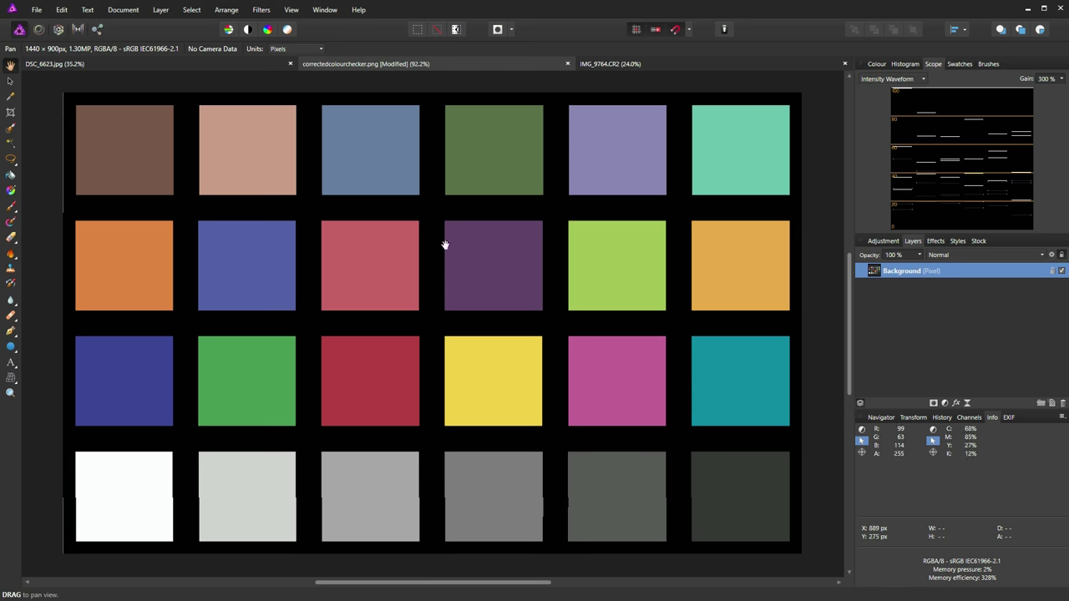
Select the Crop tool, framing the whole 1440 × 900 px colour checker
{"action": "left_click", "coordinate": [10, 112]}
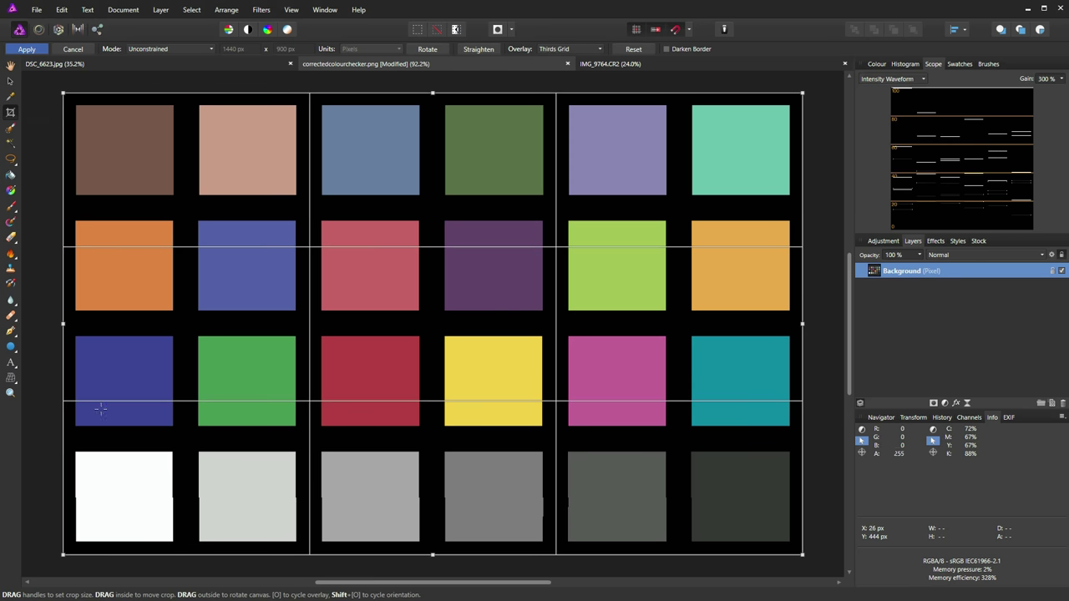
Crop the chart to its bottom row of grey patches, undo back to the full chart, and return to the cat RAW
{"action": "left_click_drag", "start_coordinate": [94, 466], "coordinate": [773, 525]}
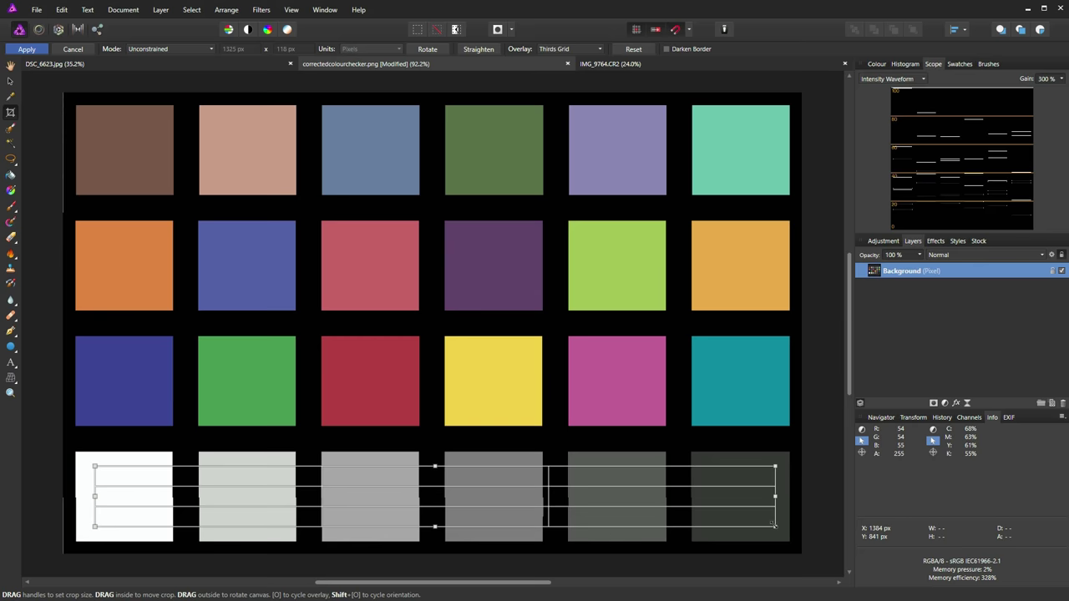
{"action": "key", "text": "Return"}
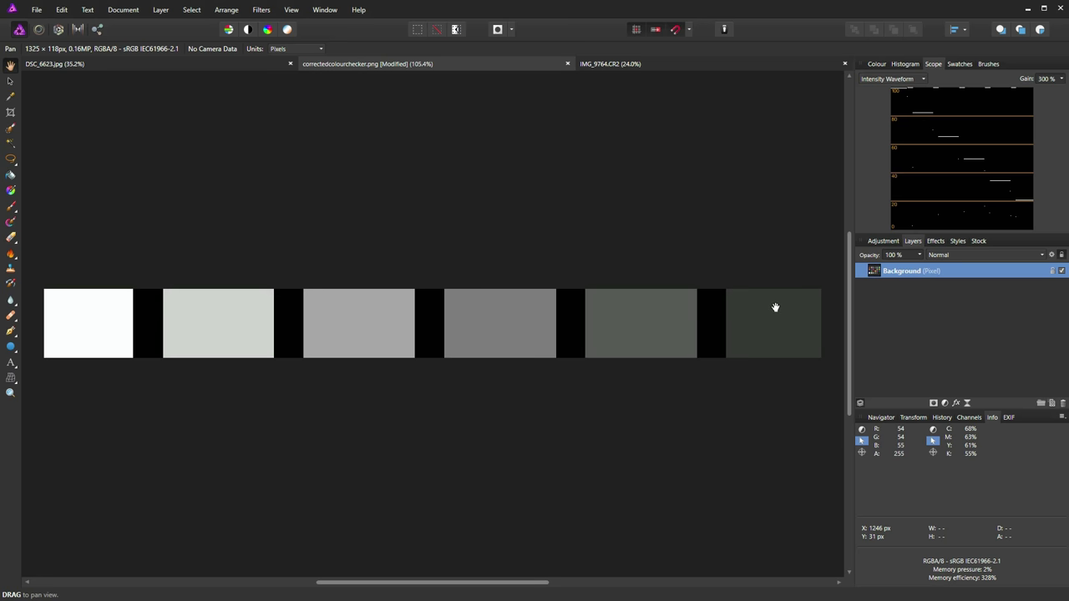
{"action": "key", "text": "ctrl+z"}
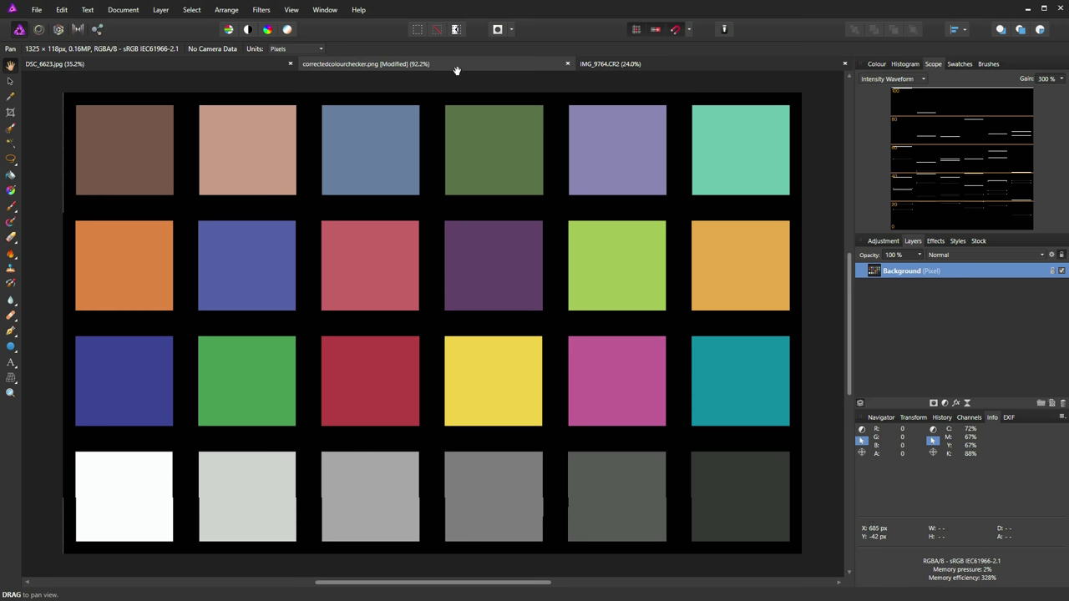
{"action": "left_click", "coordinate": [611, 67]}
Show the cat photo's Intensity Waveform and place a crop frame over the ledge
{"action": "left_click", "coordinate": [982, 66]}
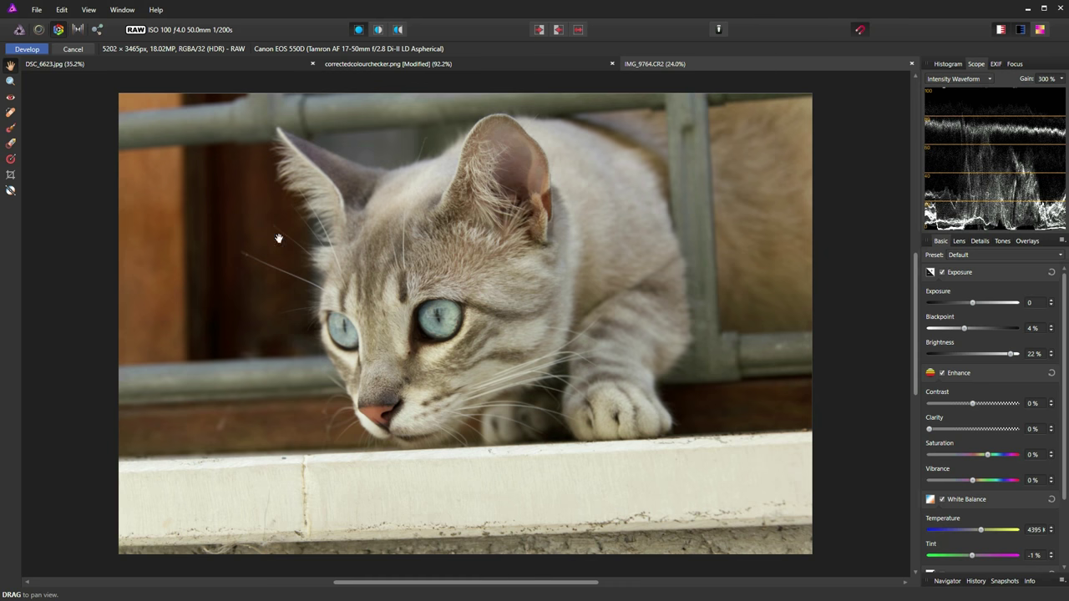
{"action": "left_click", "coordinate": [11, 175]}
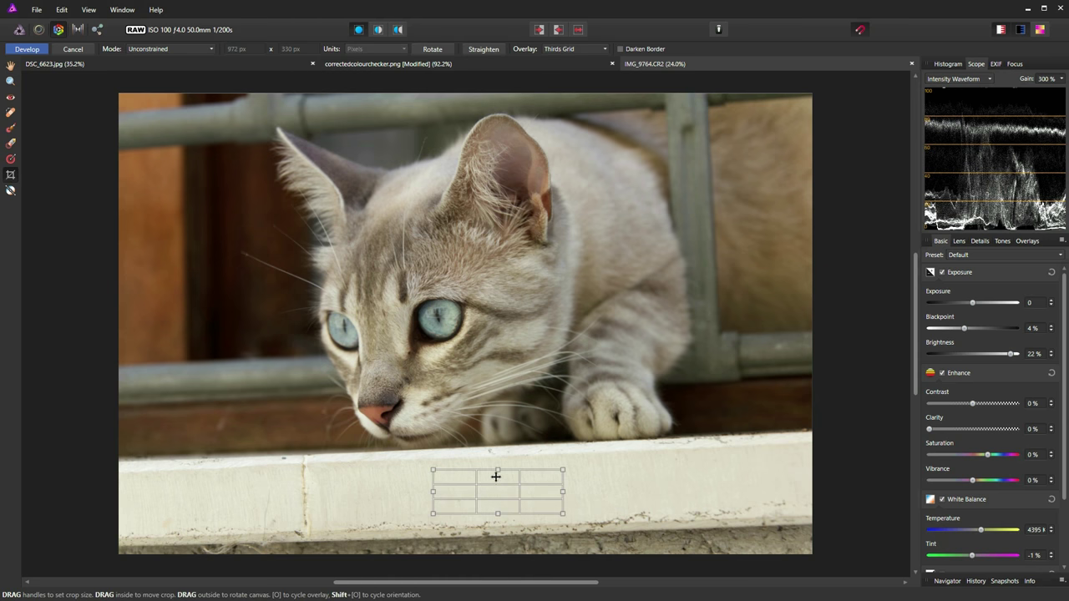
Apply a tight crop around the cat's eye, then restore the whole uncropped photo
{"action": "left_click_drag", "start_coordinate": [497, 467], "coordinate": [418, 180]}
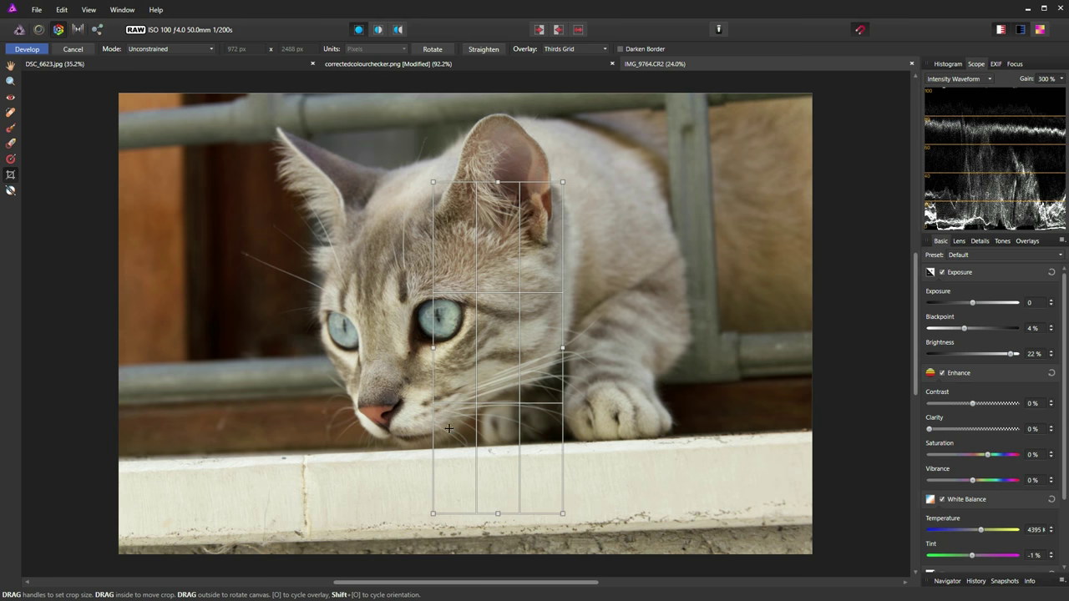
{"action": "left_click_drag", "start_coordinate": [432, 349], "coordinate": [357, 334]}
{"action": "left_click_drag", "start_coordinate": [461, 512], "coordinate": [443, 349]}
{"action": "key", "text": "Return"}
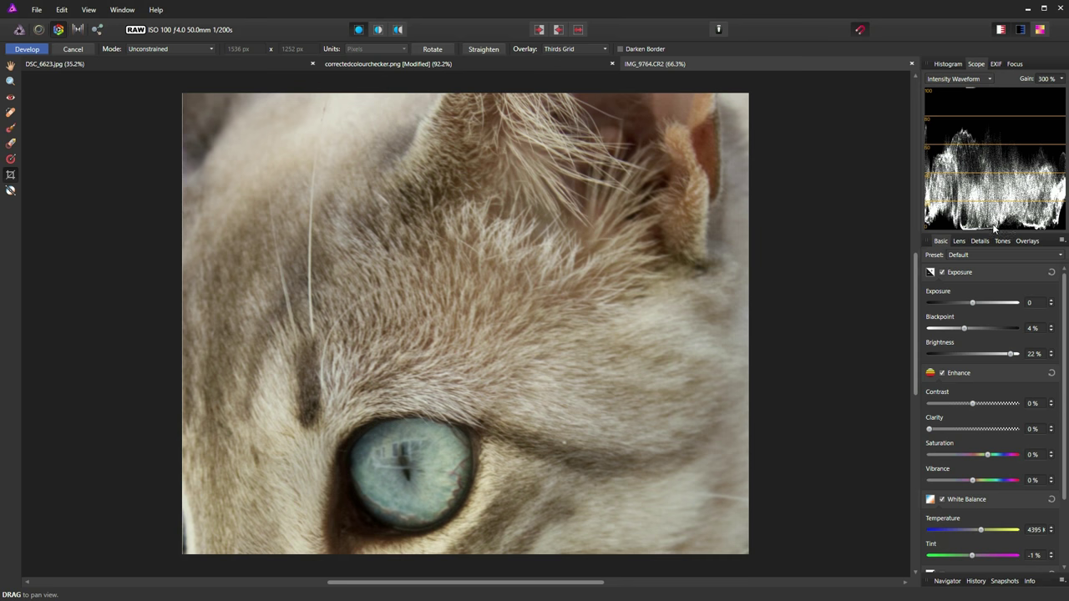
{"action": "key", "text": "ctrl+0"}
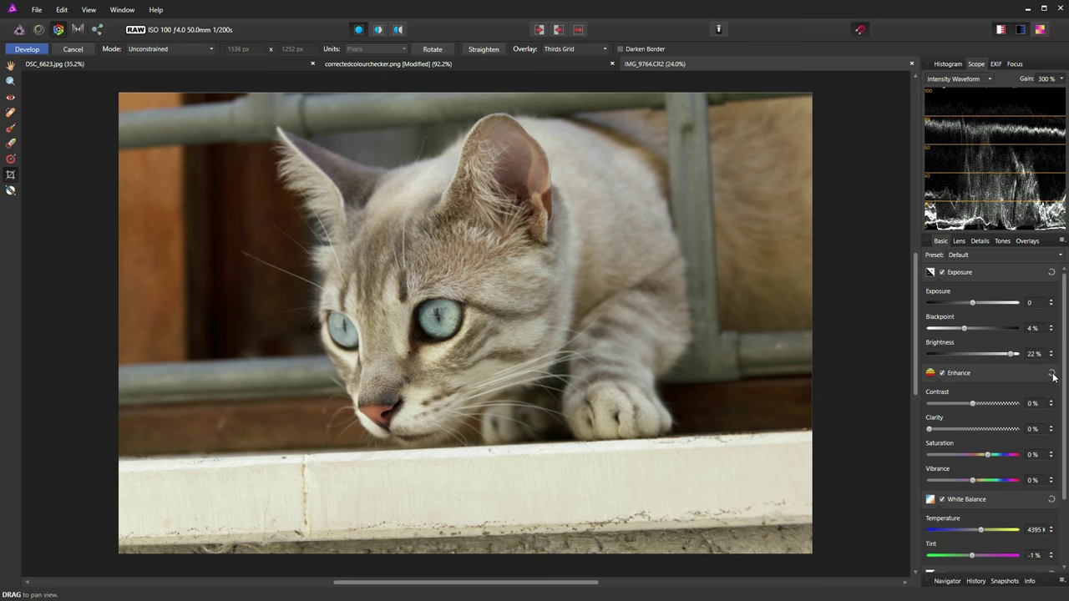
Reset Exposure and White Balance to defaults, then raise Brightness to 10%
{"action": "left_click", "coordinate": [1051, 273]}
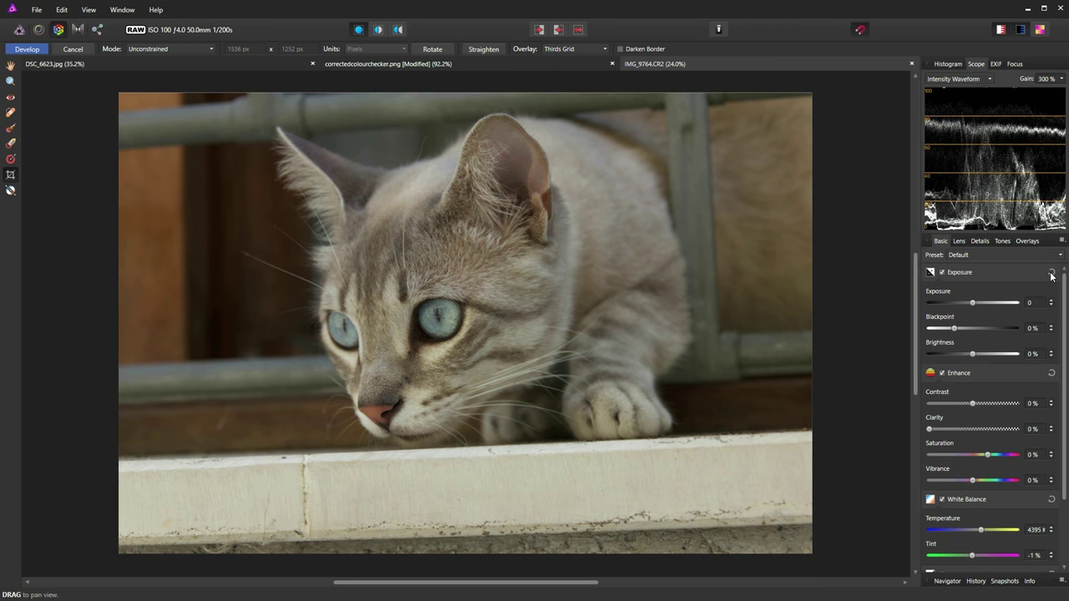
{"action": "left_click", "coordinate": [1052, 500]}
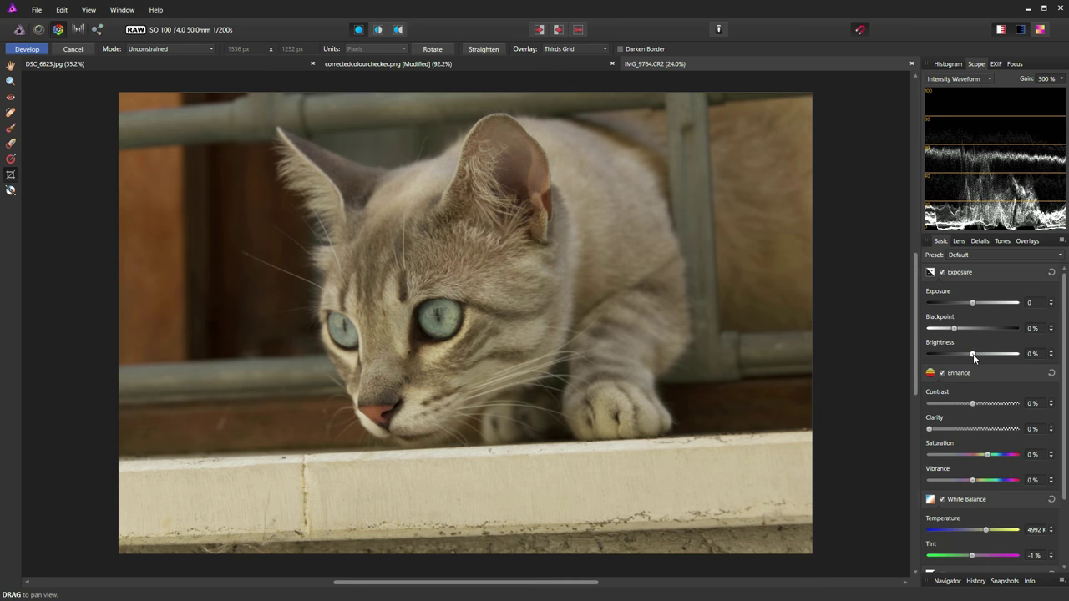
{"action": "left_click_drag", "start_coordinate": [973, 354], "coordinate": [987, 358]}
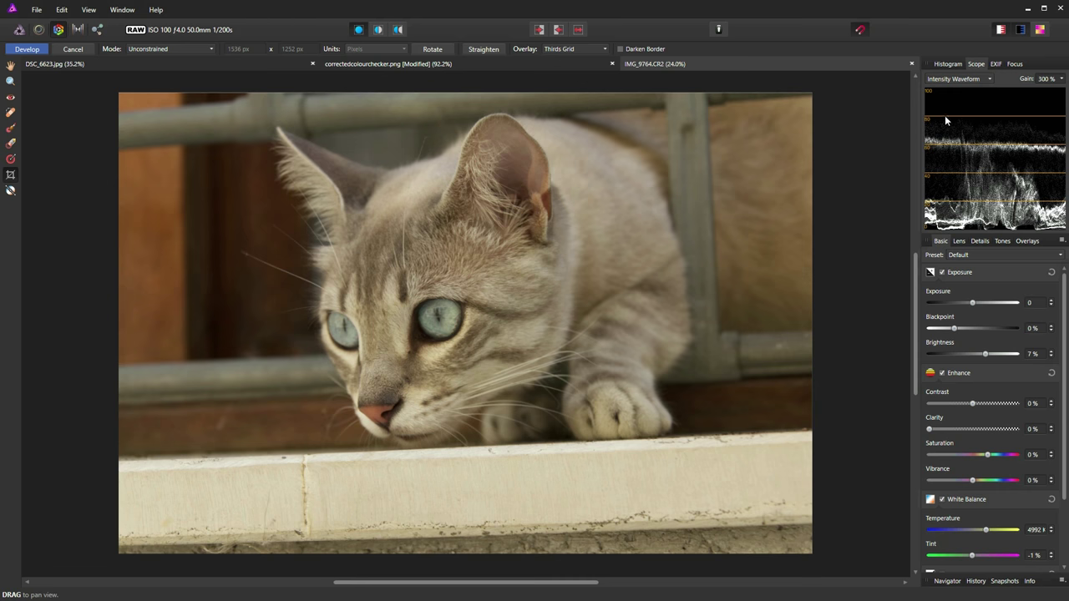
{"action": "left_click_drag", "start_coordinate": [985, 357], "coordinate": [990, 356]}
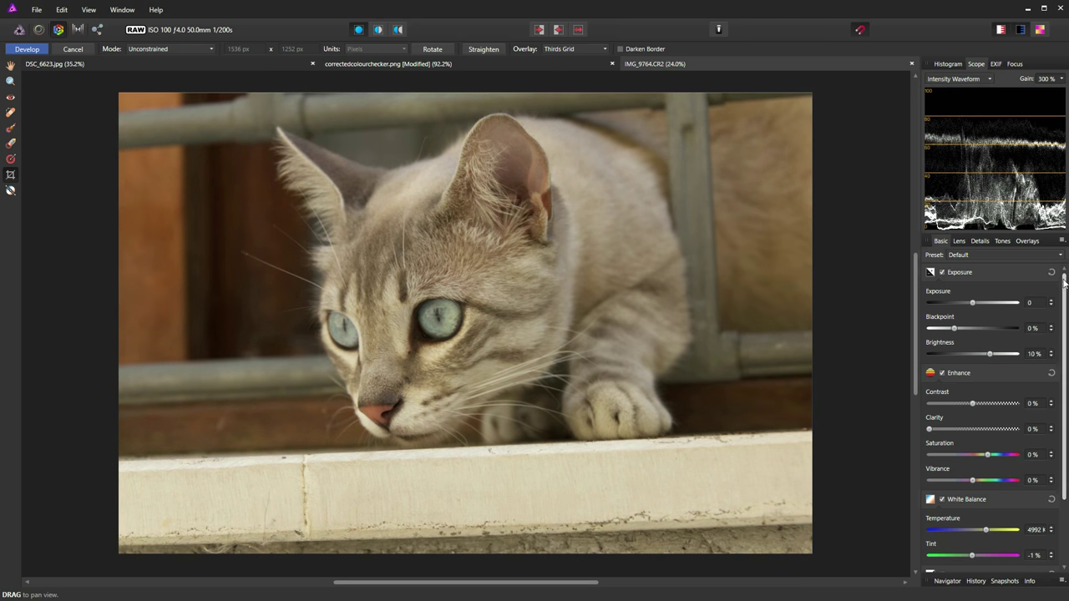
Lift the Highlights slider and set Blackpoint to 5%
{"action": "scroll", "coordinate": [1053, 401], "scroll_direction": "down", "scroll_amount": 2}
{"action": "left_click_drag", "start_coordinate": [978, 546], "coordinate": [986, 549]}
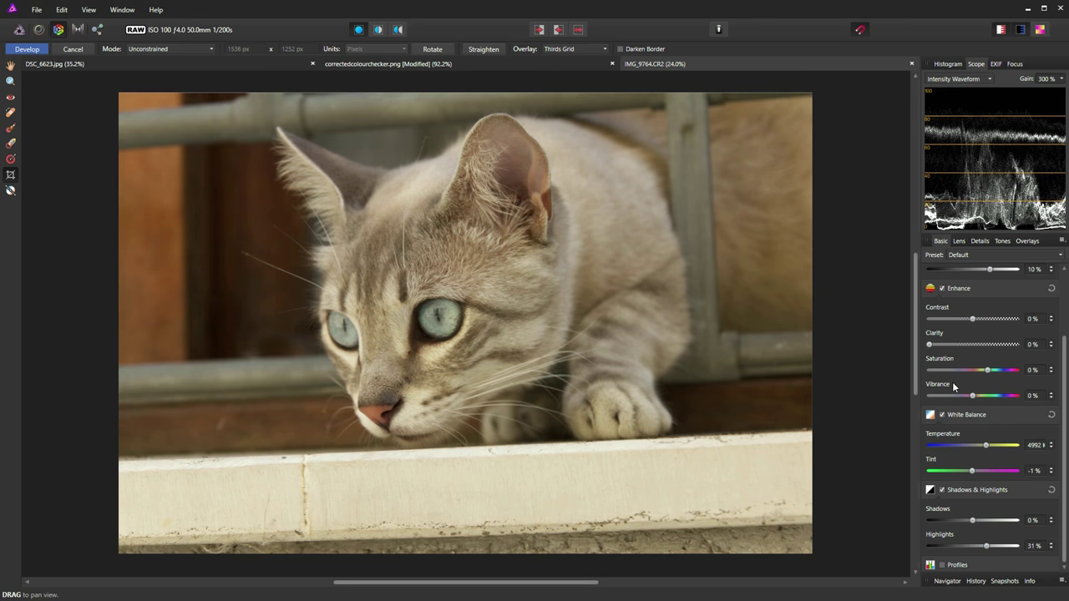
{"action": "scroll", "coordinate": [952, 376], "scroll_direction": "up", "scroll_amount": 2}
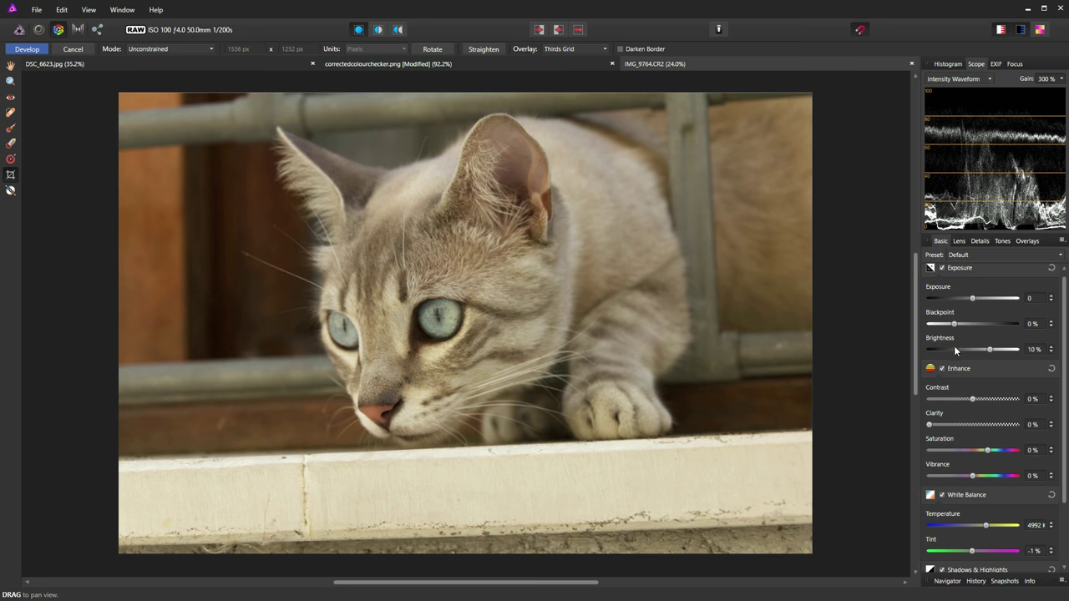
{"action": "left_click_drag", "start_coordinate": [954, 329], "coordinate": [976, 332]}
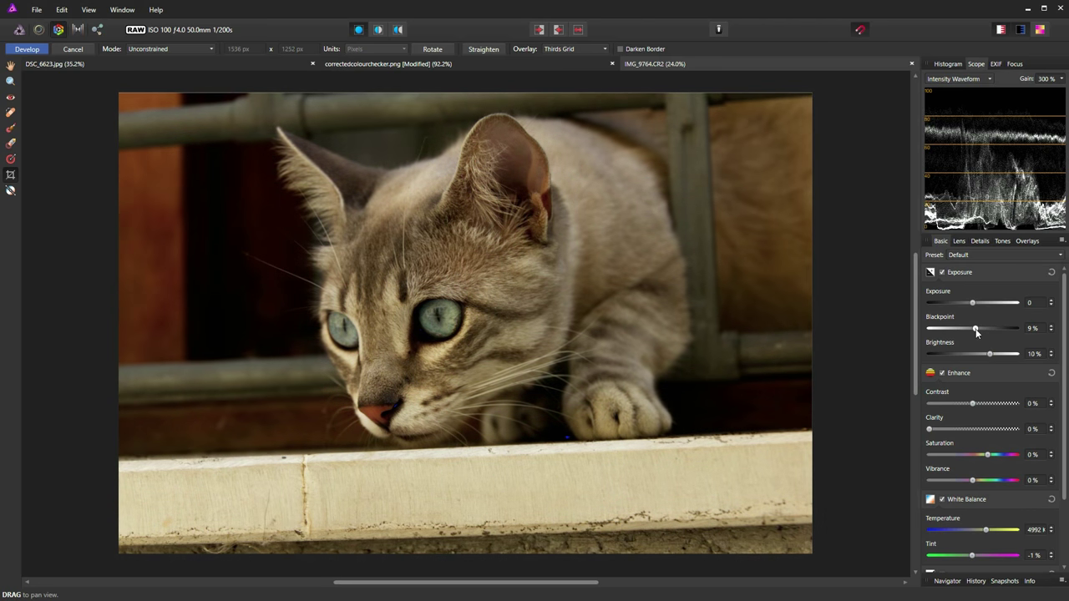
{"action": "left_click", "coordinate": [1051, 331]}
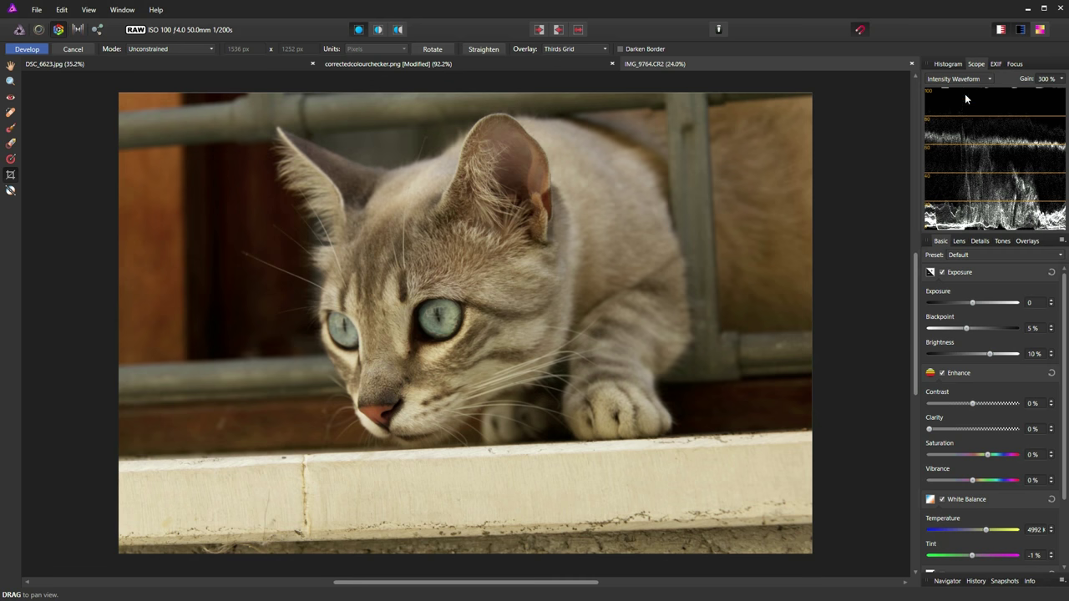
{"action": "left_click", "coordinate": [989, 80]}
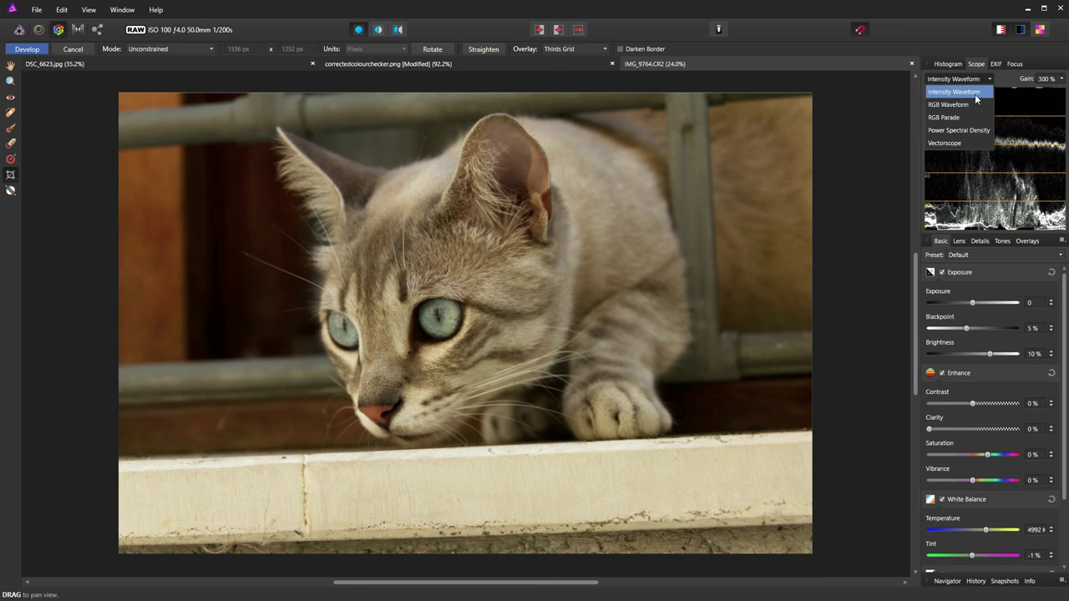
Show the RGB Waveform scope, then cool Temperature to 4080 K, raise Brightness to 15% and set Blackpoint to 4%
{"action": "left_click", "coordinate": [969, 105]}
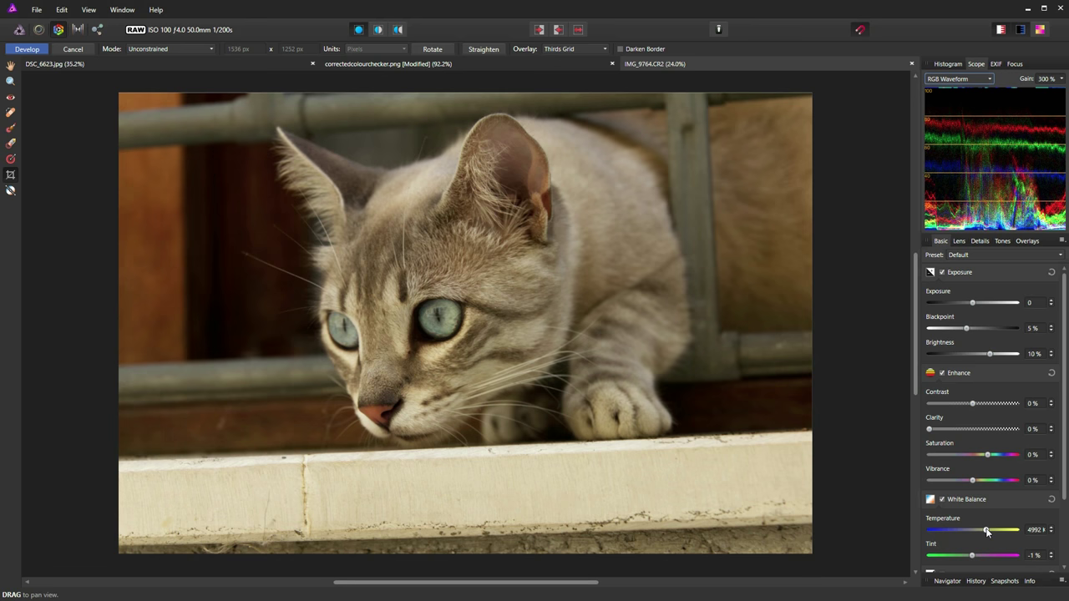
{"action": "left_click_drag", "start_coordinate": [987, 532], "coordinate": [978, 531]}
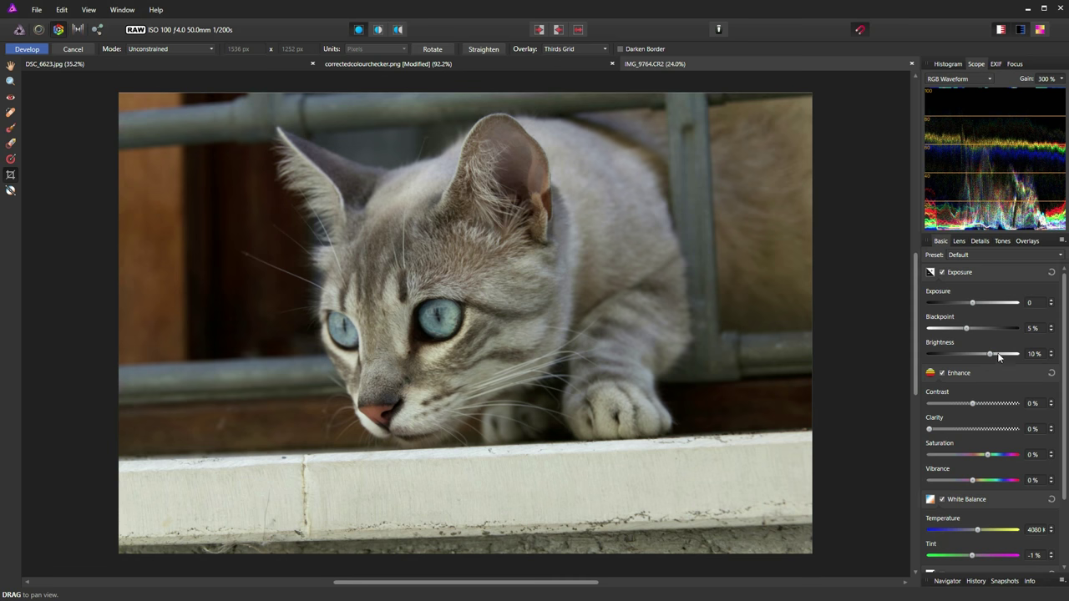
{"action": "left_click_drag", "start_coordinate": [991, 356], "coordinate": [1000, 354]}
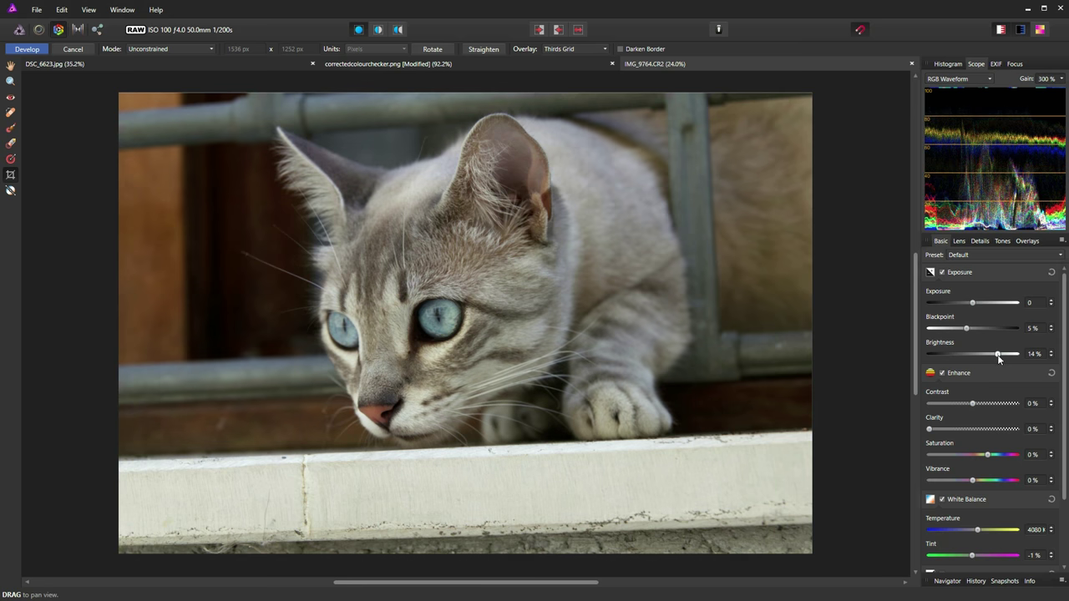
{"action": "left_click", "coordinate": [1051, 331]}
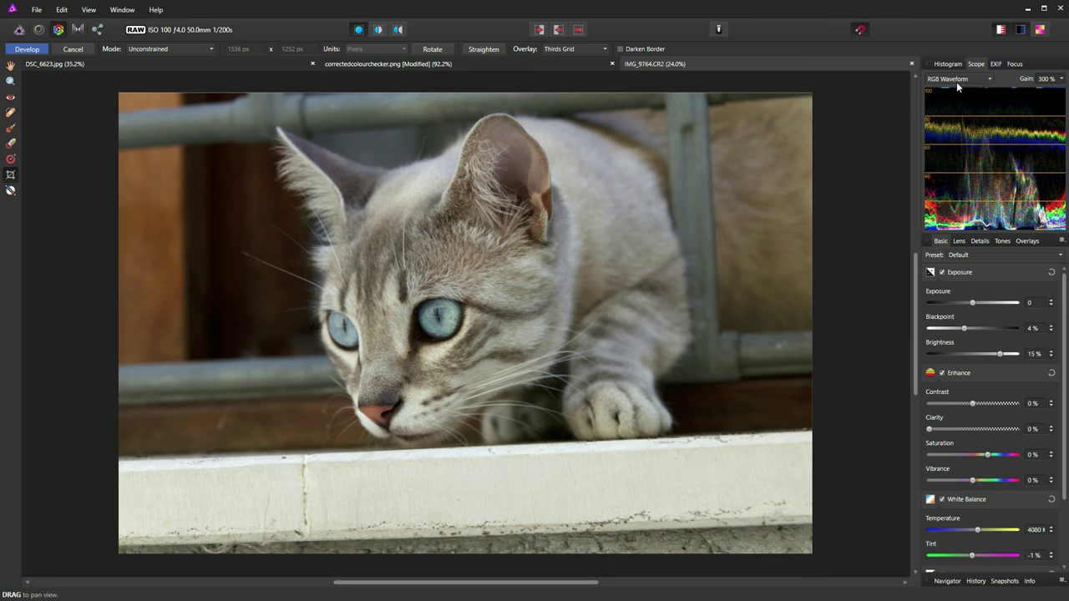
Cycle the scope through Intensity Waveform and RGB Waveform, ending on RGB Parade
{"action": "left_click", "coordinate": [990, 80]}
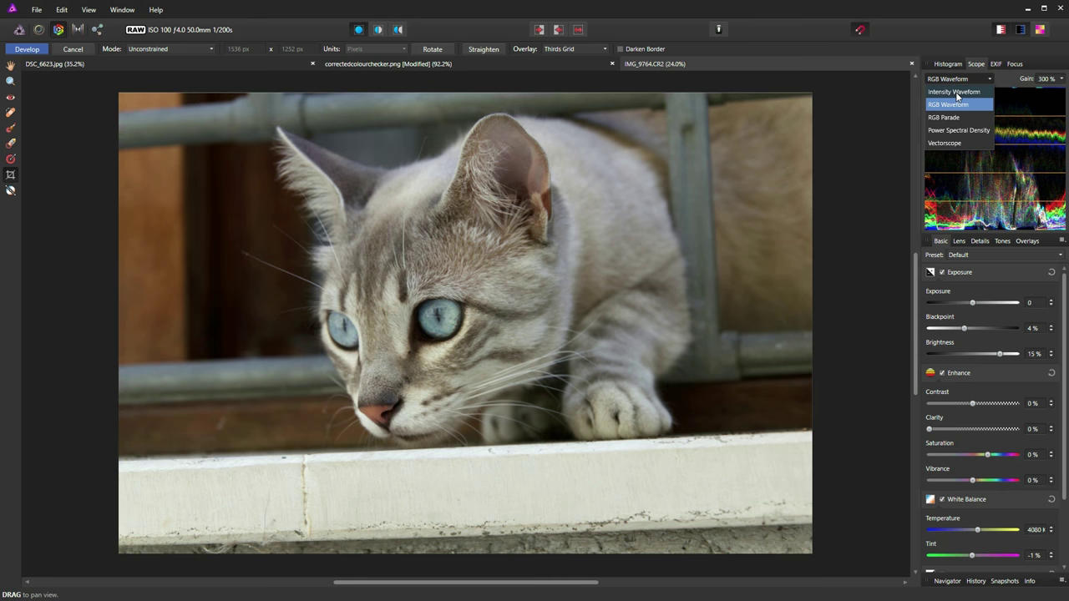
{"action": "left_click", "coordinate": [957, 94]}
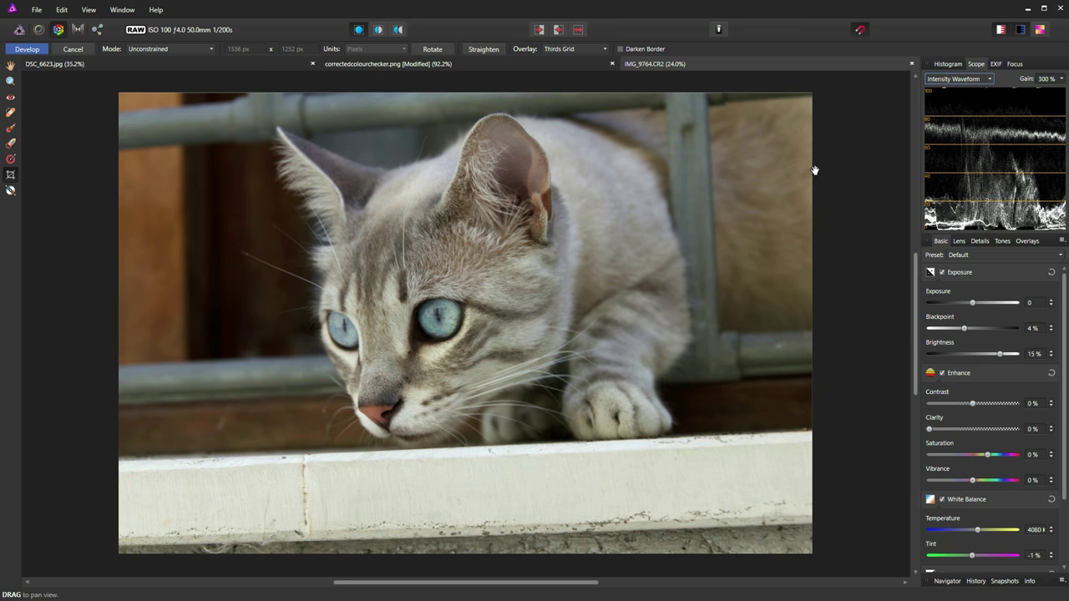
{"action": "left_click", "coordinate": [986, 80]}
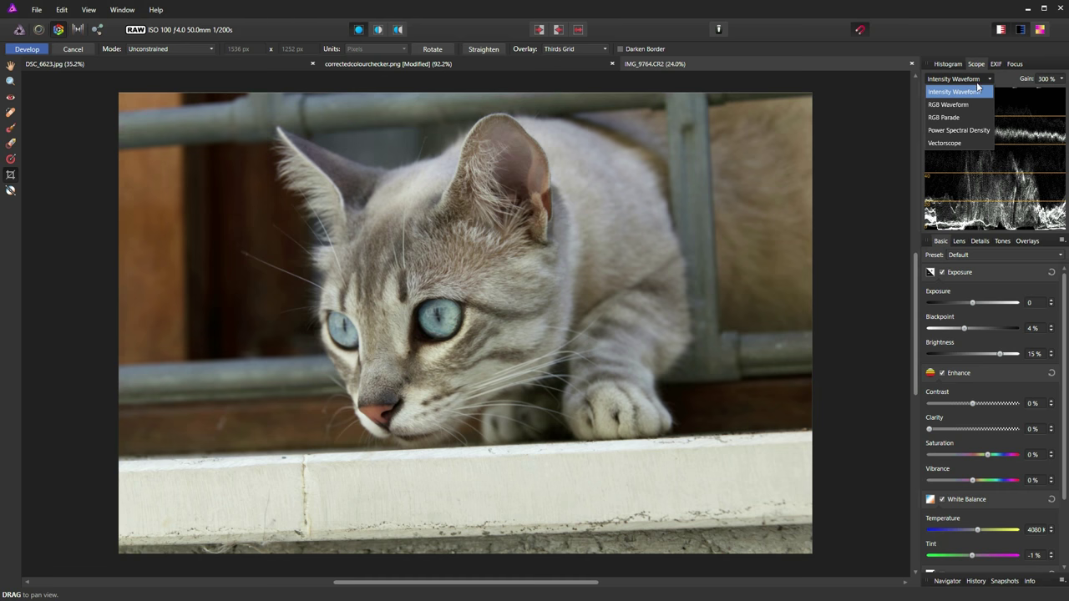
{"action": "left_click", "coordinate": [945, 103]}
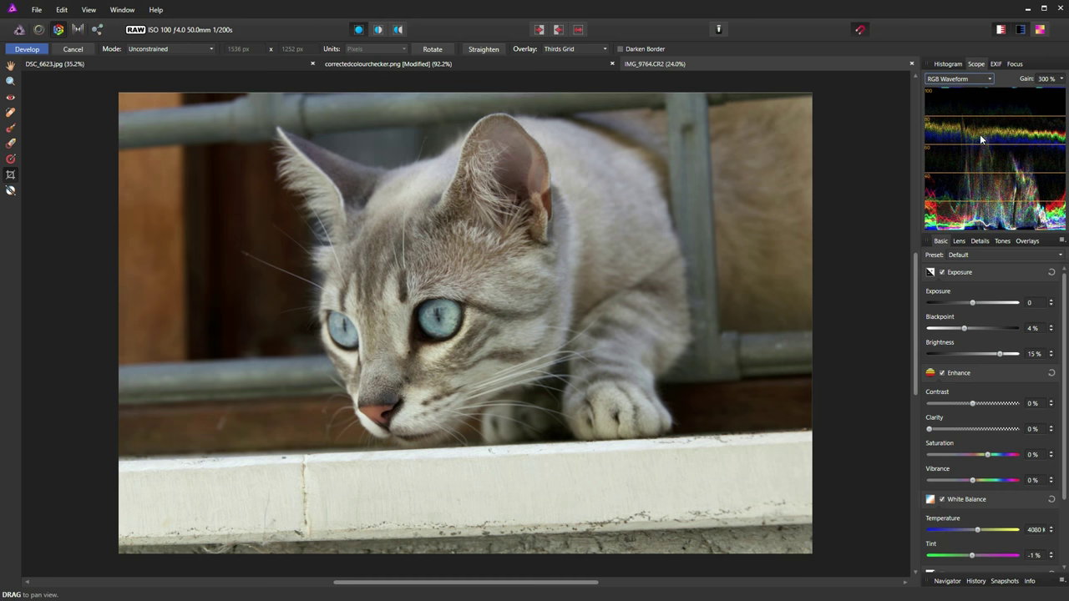
{"action": "left_click", "coordinate": [989, 79]}
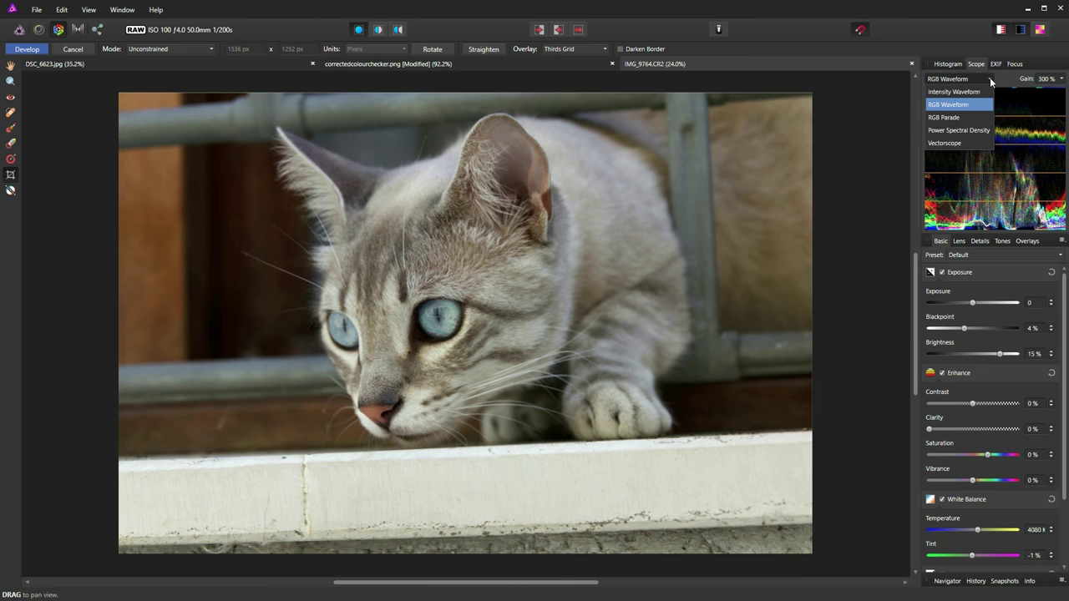
{"action": "left_click", "coordinate": [950, 119]}
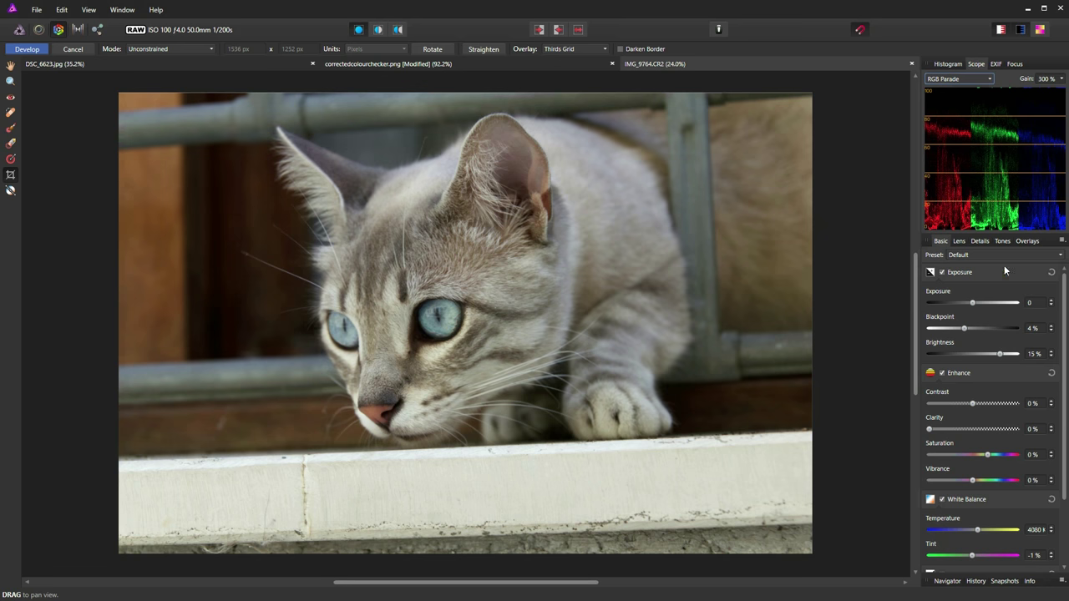
Reset the cat photo's exposure and white balance, then cool its temperature to 4180 K
{"action": "left_click", "coordinate": [1052, 374]}
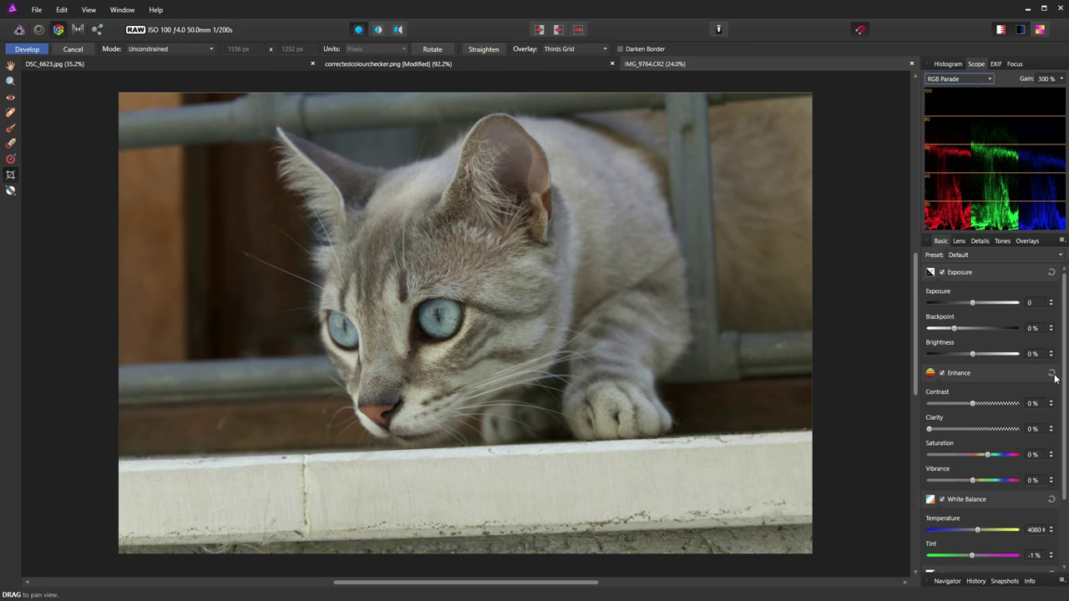
{"action": "left_click", "coordinate": [1052, 500]}
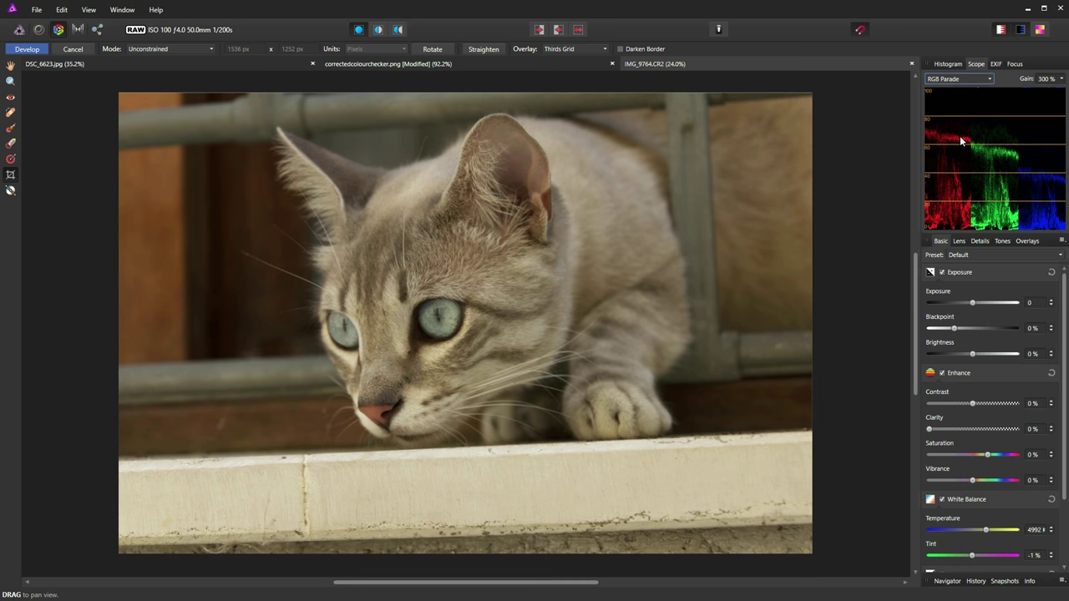
{"action": "left_click_drag", "start_coordinate": [986, 529], "coordinate": [976, 531]}
{"action": "left_click_drag", "start_coordinate": [976, 531], "coordinate": [979, 531]}
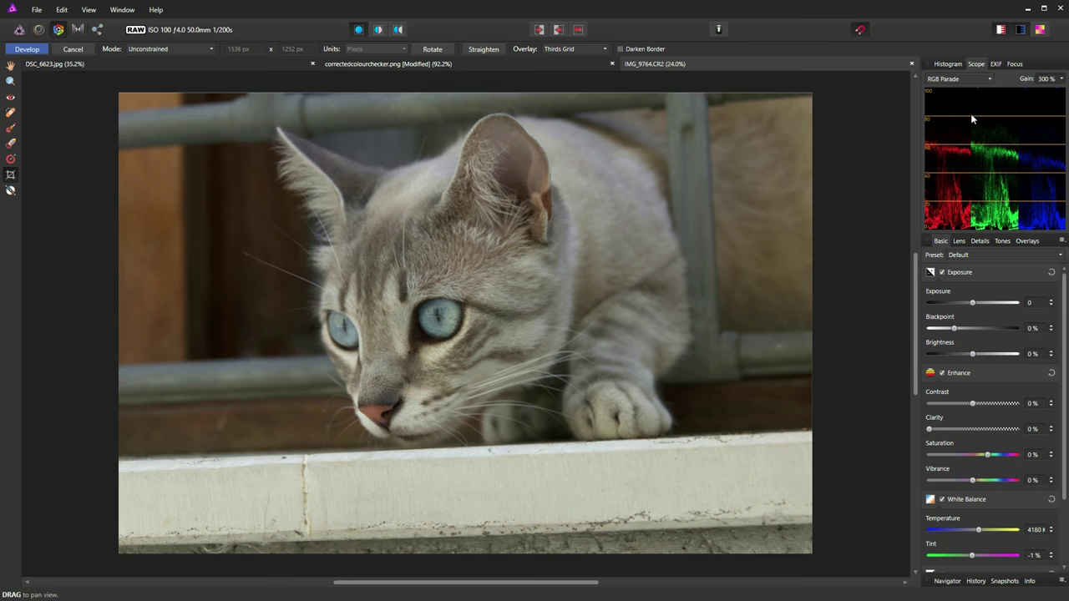
{"action": "left_click", "coordinate": [989, 79]}
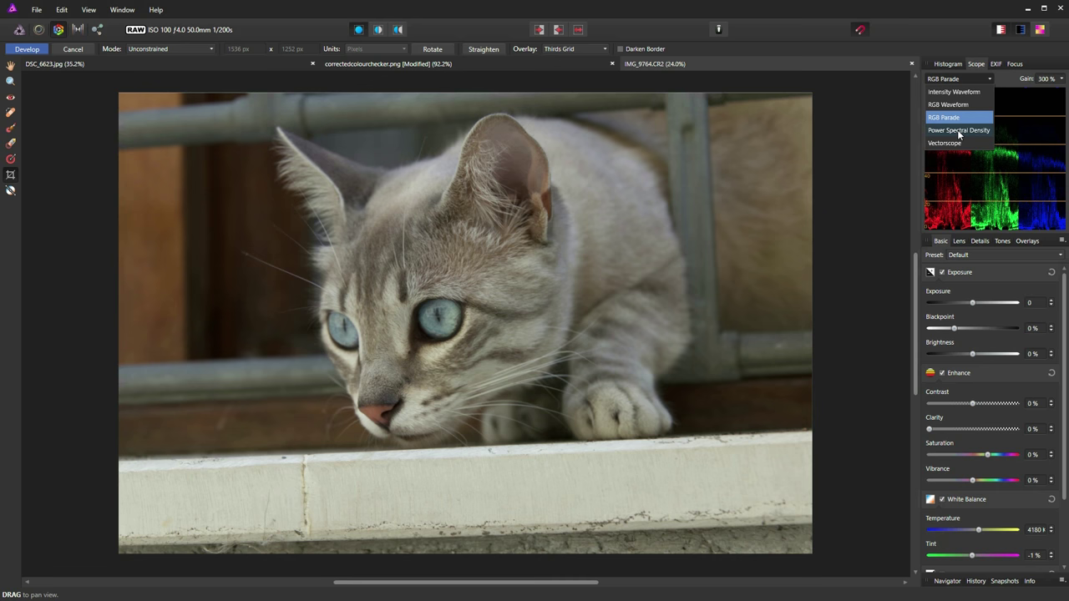
Switch the scope to Power Spectral Density for the cat RAW and begin a crop
{"action": "left_click", "coordinate": [958, 131]}
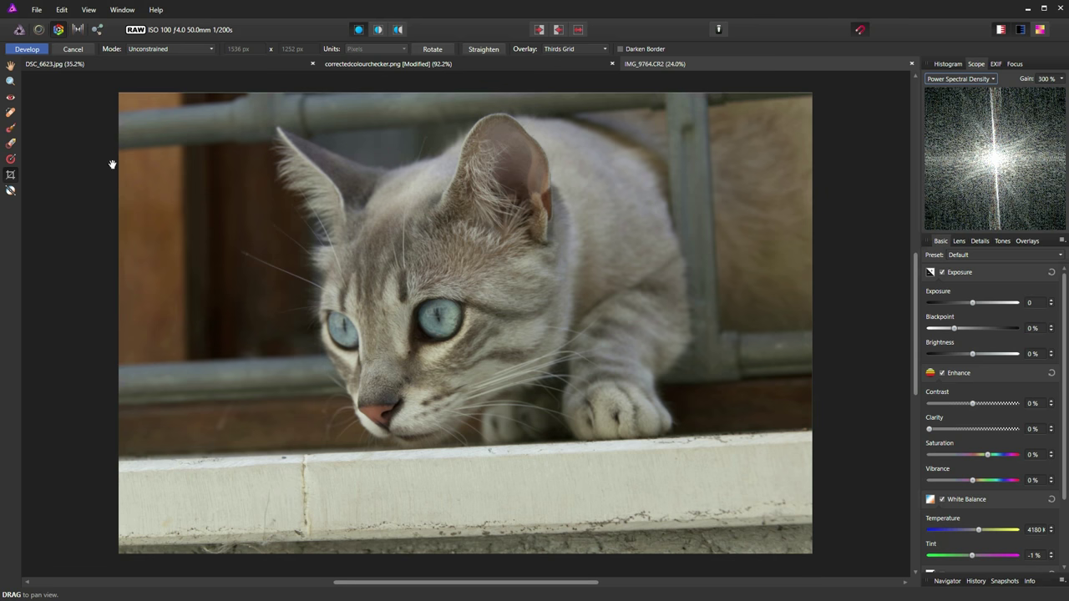
{"action": "left_click", "coordinate": [12, 159]}
{"action": "left_click", "coordinate": [13, 175]}
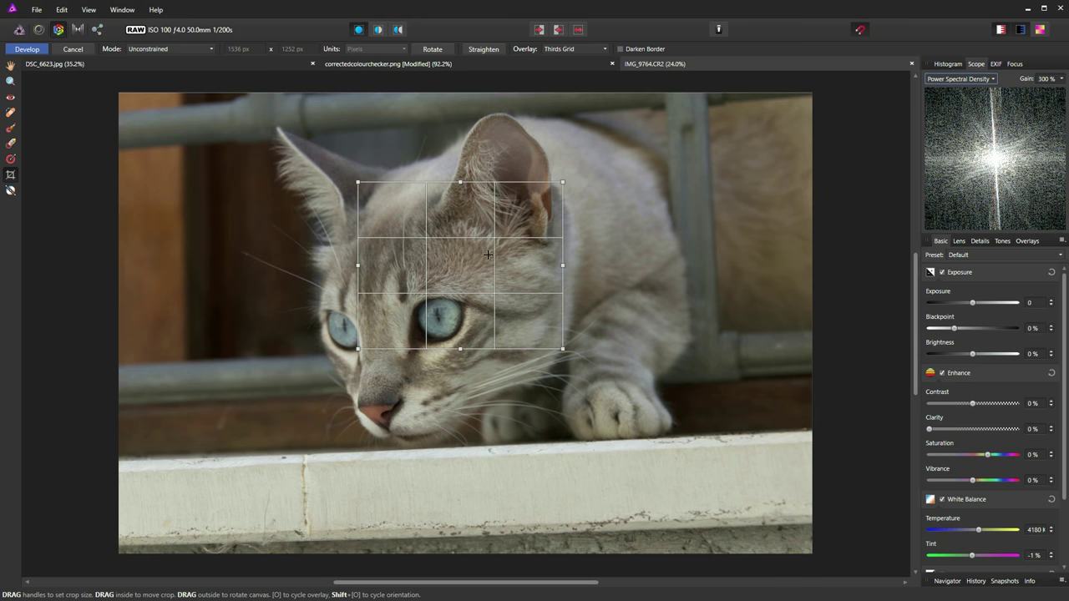
Crop the cat photo down to a small dark background patch near the ear
{"action": "left_click_drag", "start_coordinate": [459, 254], "coordinate": [318, 239]}
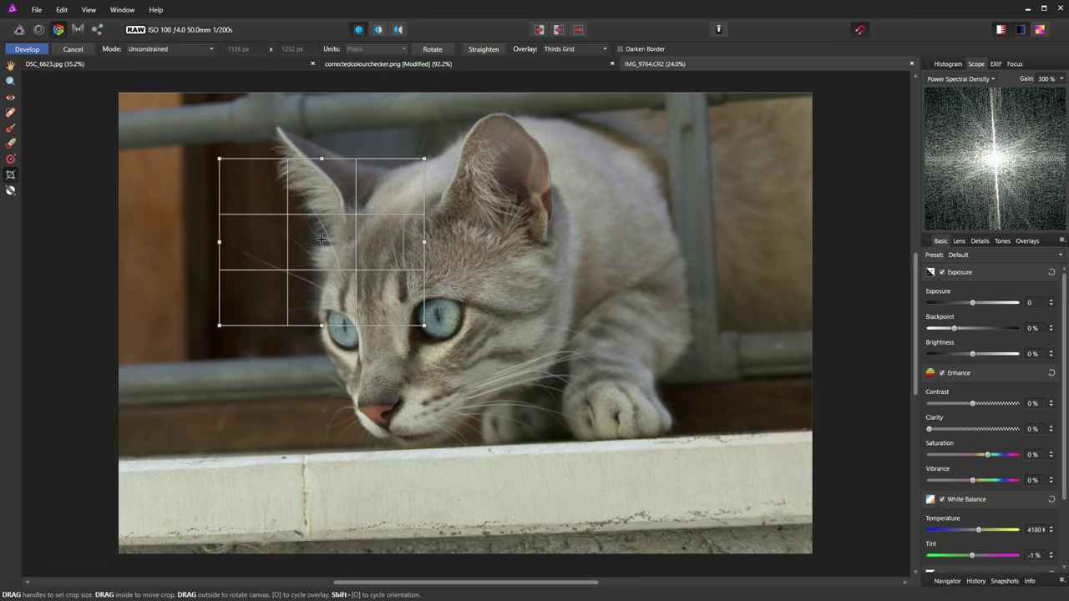
{"action": "left_click_drag", "start_coordinate": [423, 325], "coordinate": [270, 242]}
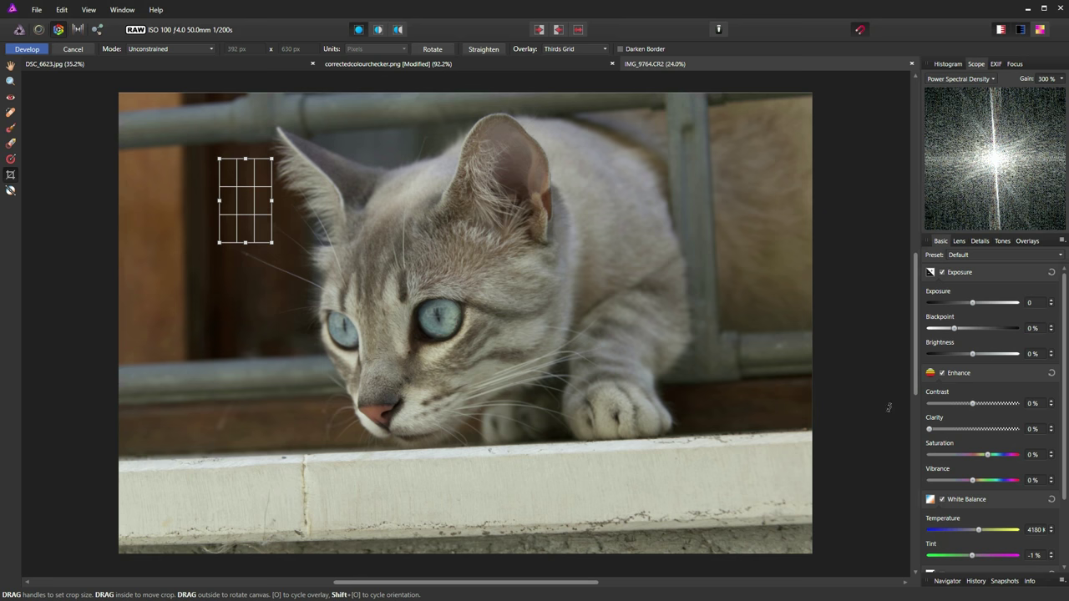
{"action": "key", "text": "h"}
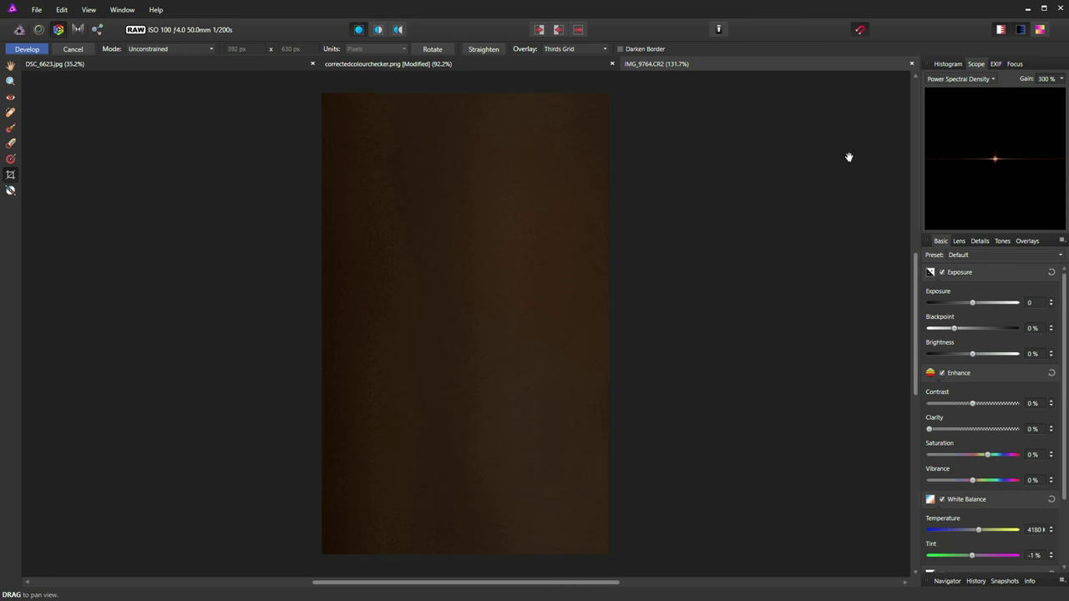
Check the EXIF camera data, return to the scope, and zoom to fit the whole cat
{"action": "left_click", "coordinate": [995, 63]}
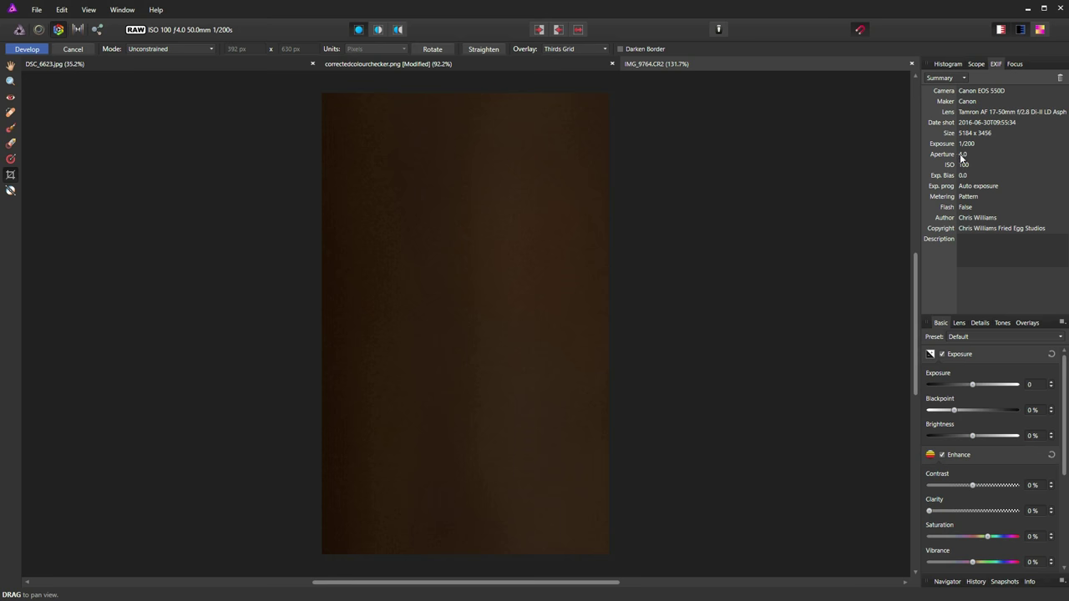
{"action": "left_click", "coordinate": [974, 64]}
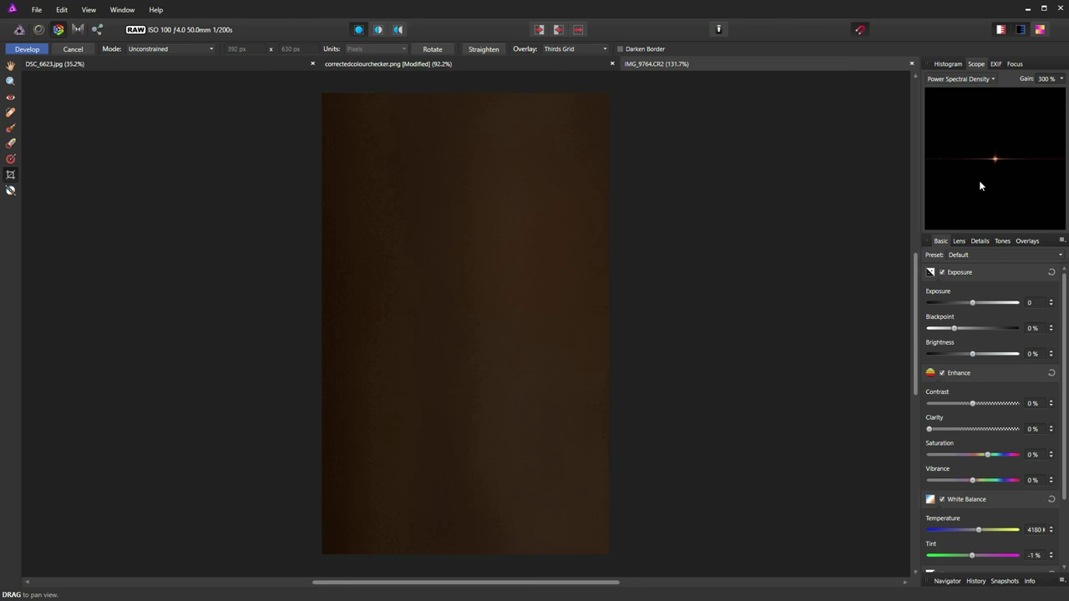
{"action": "key", "text": "ctrl+0"}
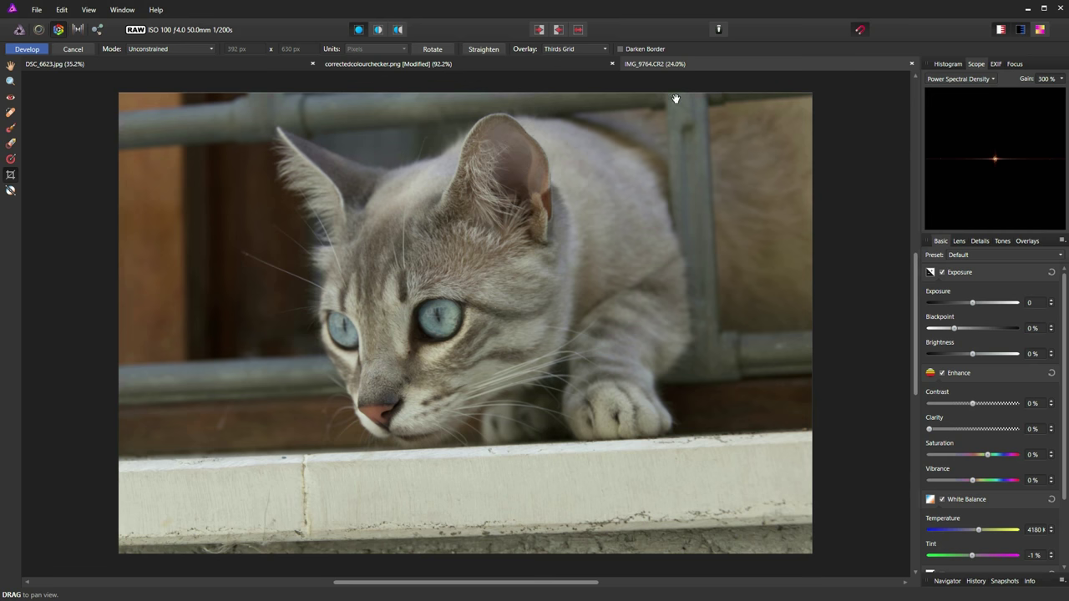
{"action": "left_click", "coordinate": [201, 61]}
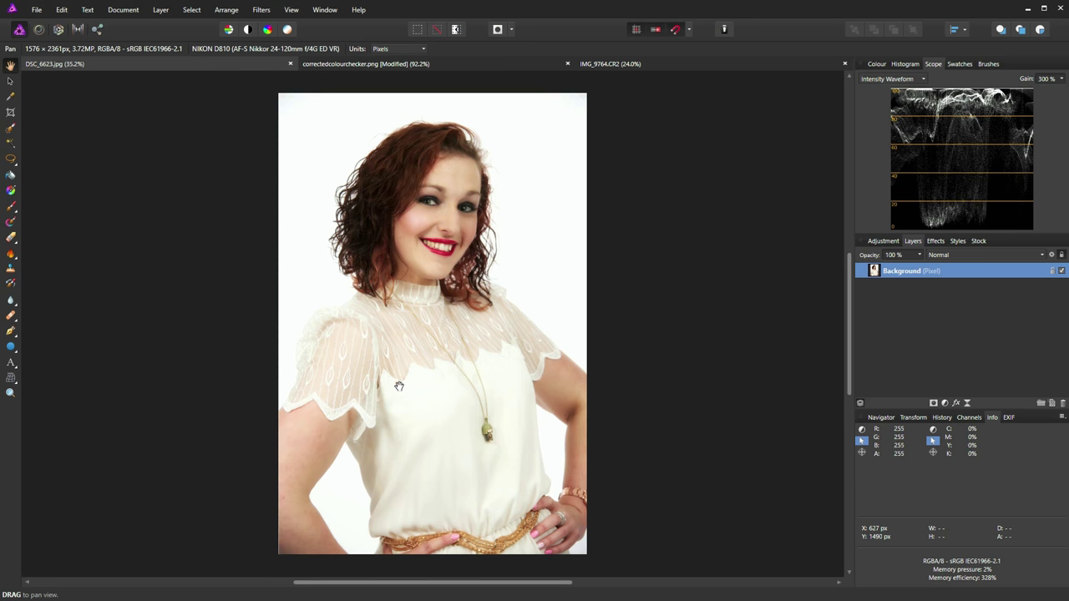
Zoom into the arm, show Power Spectral Density, and crop DSC_6623.jpg to a 77×73 px skin patch
{"action": "scroll", "coordinate": [306, 455], "scroll_direction": "up", "scroll_amount": 8}
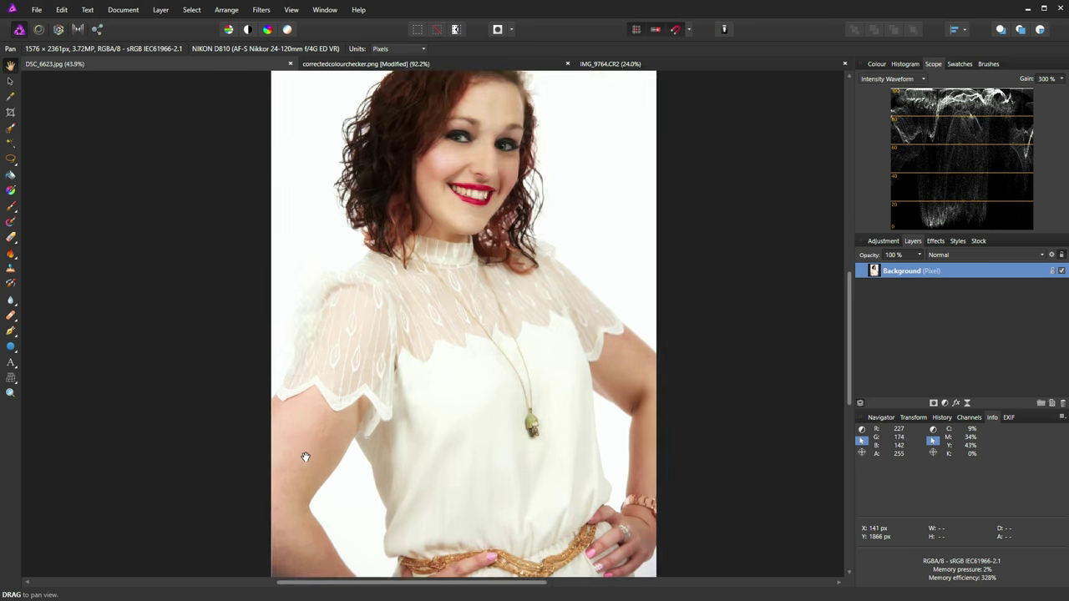
{"action": "scroll", "coordinate": [303, 449], "scroll_direction": "up", "scroll_amount": 2}
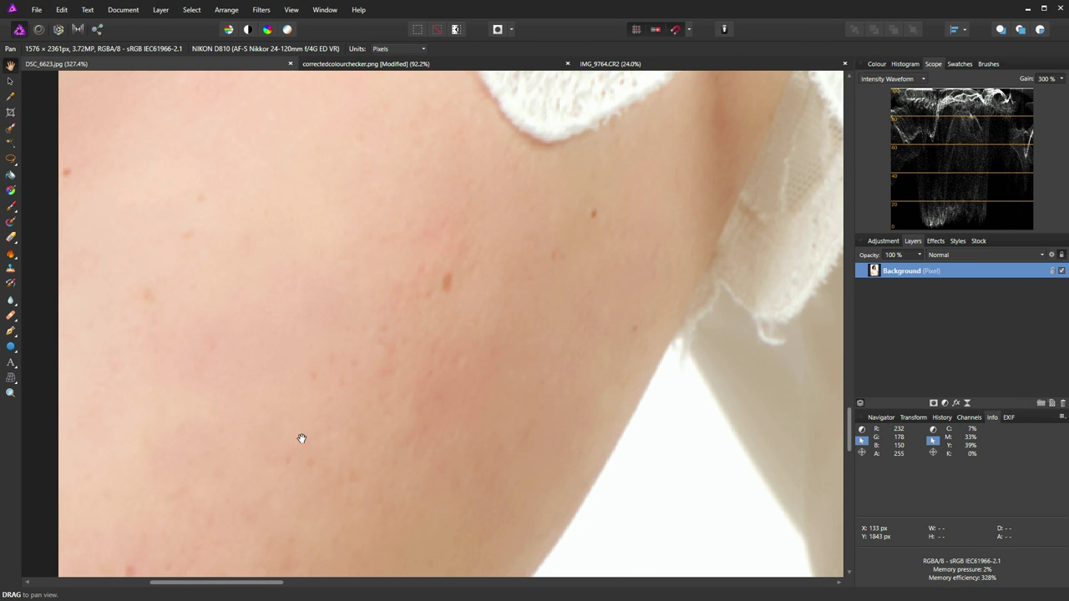
{"action": "left_click", "coordinate": [924, 80]}
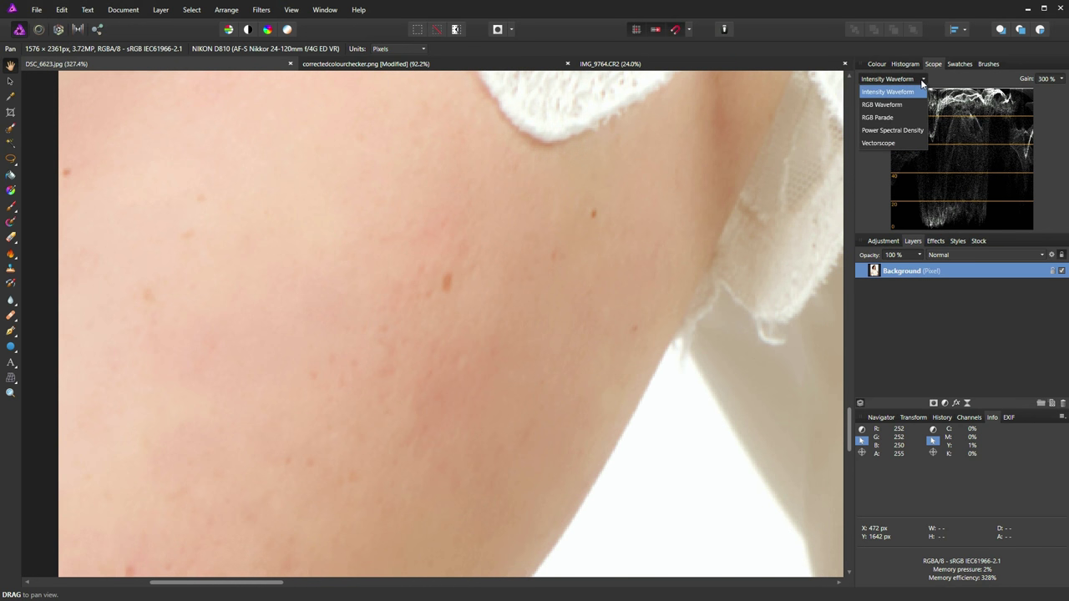
{"action": "left_click", "coordinate": [888, 134]}
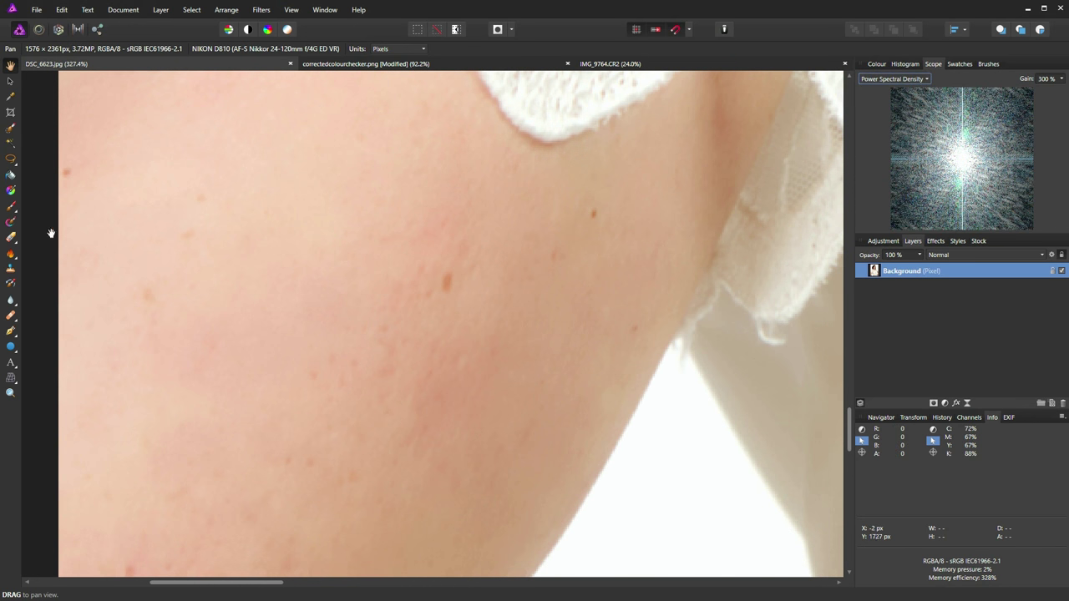
{"action": "left_click", "coordinate": [10, 112]}
{"action": "left_click_drag", "start_coordinate": [231, 186], "coordinate": [373, 319]}
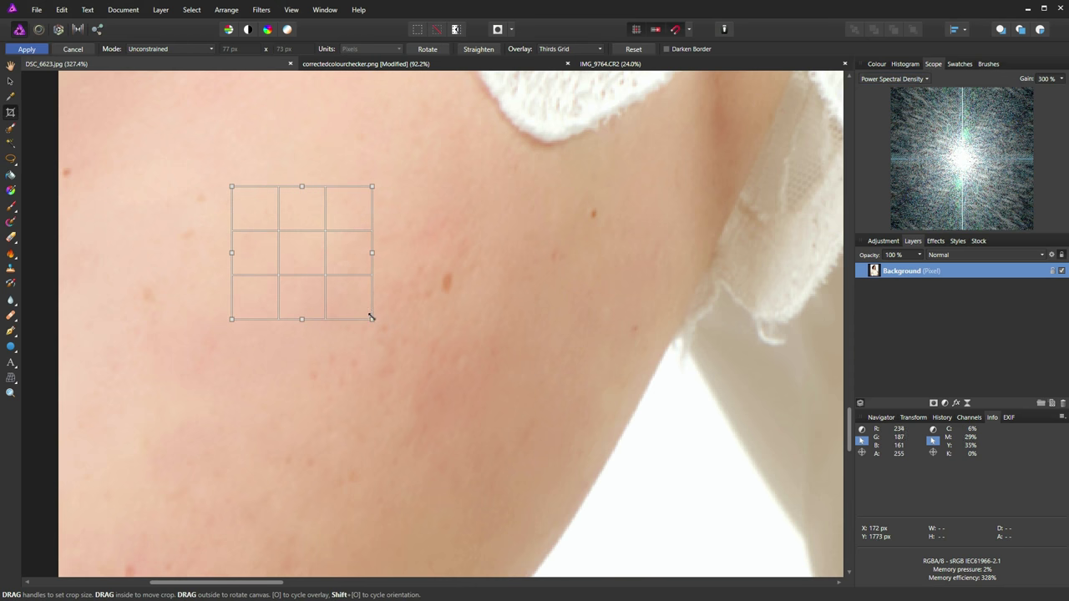
{"action": "key", "text": "Return"}
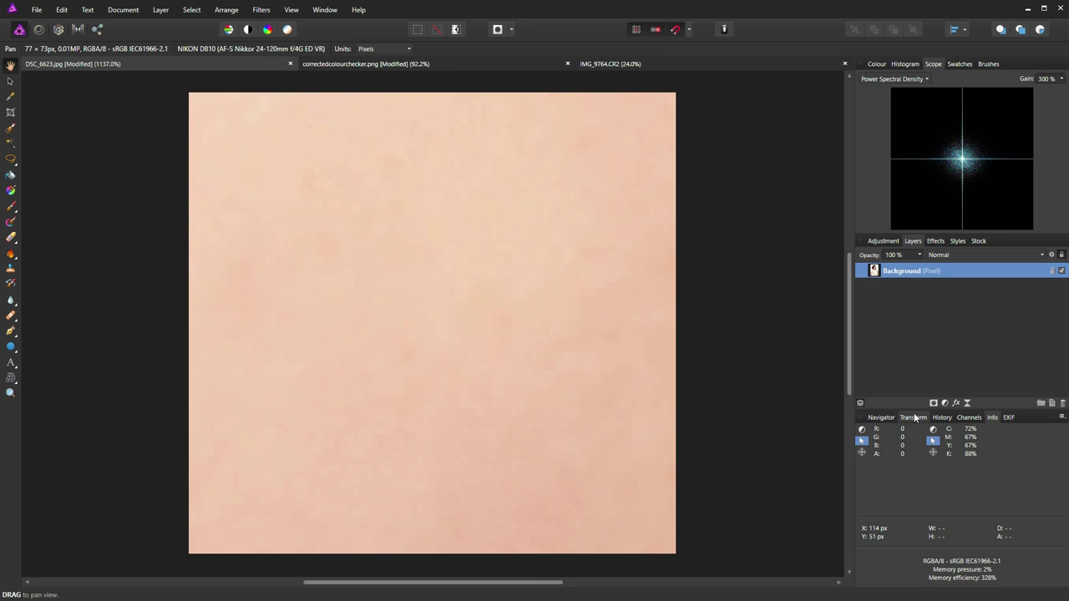
{"action": "left_click", "coordinate": [160, 9]}
Add a live Gaussian Blur of about 0.6 px radius, then return to the full portrait
{"action": "mouse_move", "coordinate": [199, 114]}
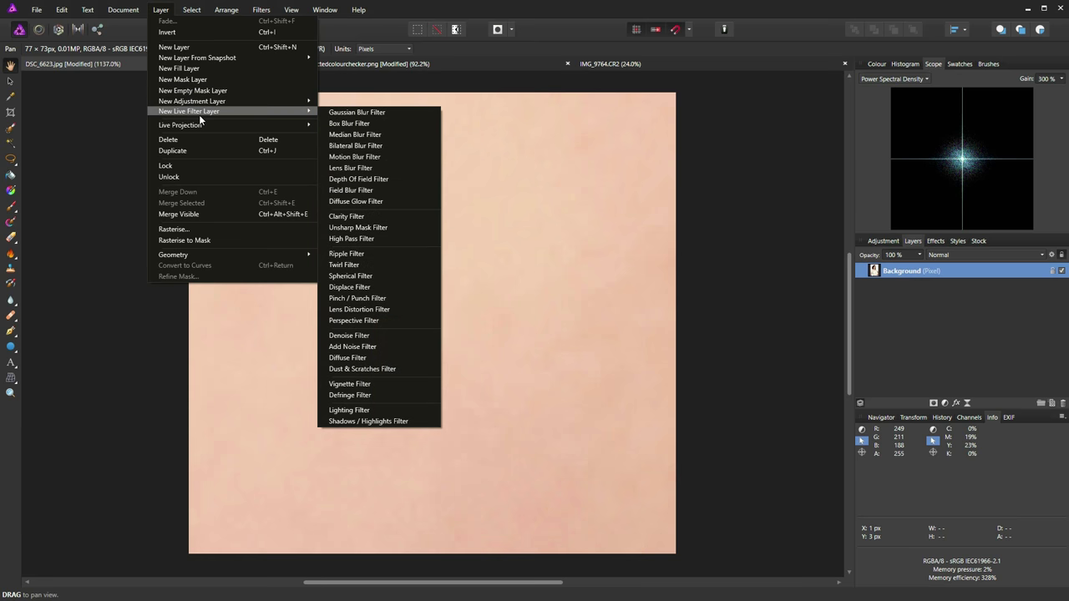
{"action": "left_click", "coordinate": [342, 113]}
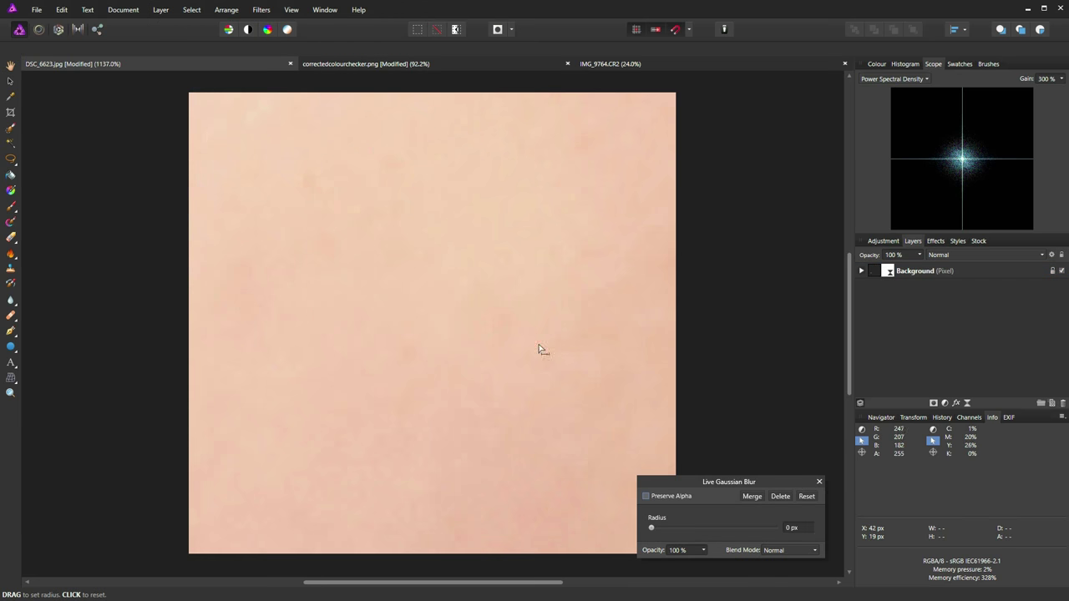
{"action": "left_click_drag", "start_coordinate": [652, 527], "coordinate": [658, 528]}
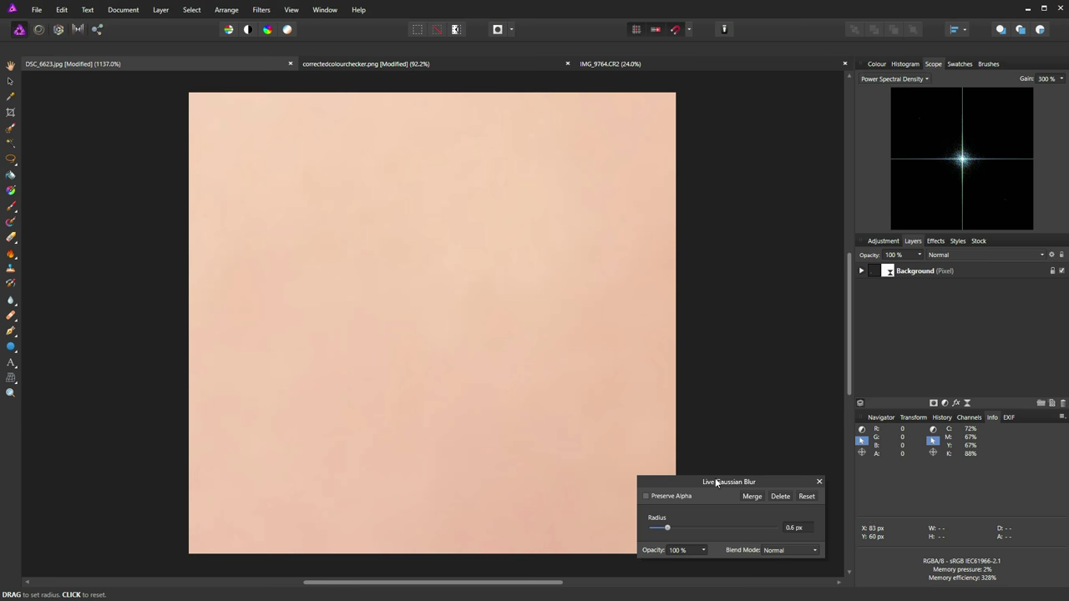
{"action": "left_click", "coordinate": [818, 483]}
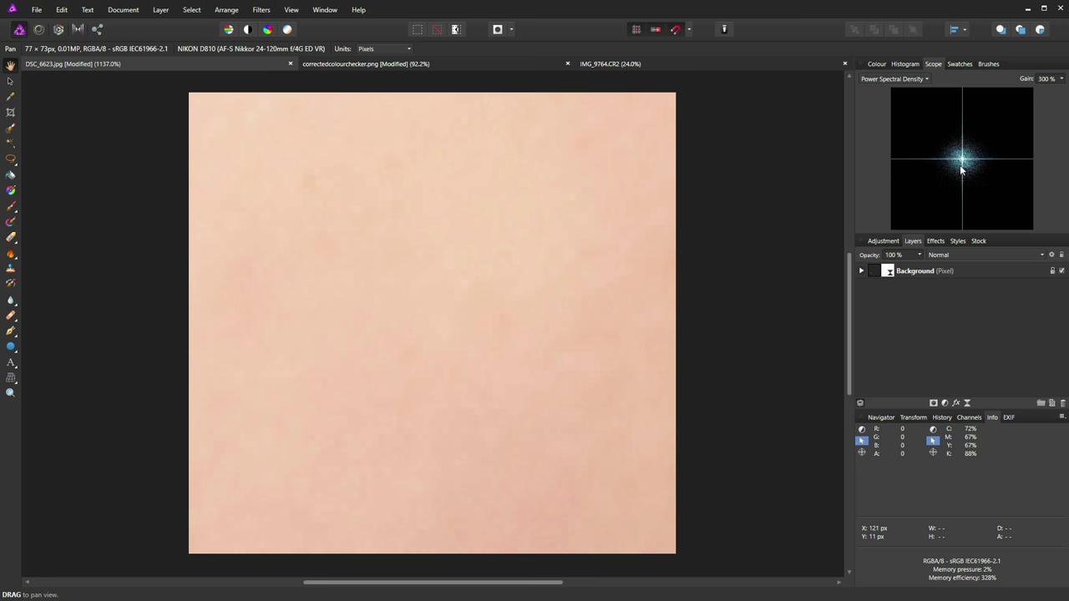
{"action": "key", "text": "ctrl+0"}
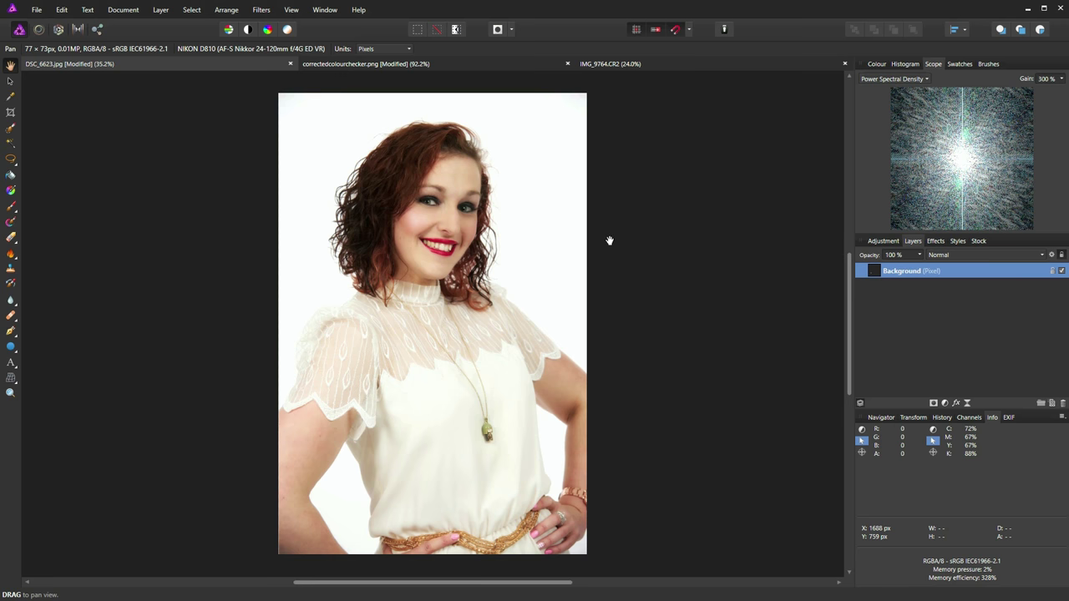
Show the portrait in the Vectorscope and bring up the Adjustments list
{"action": "left_click", "coordinate": [925, 79]}
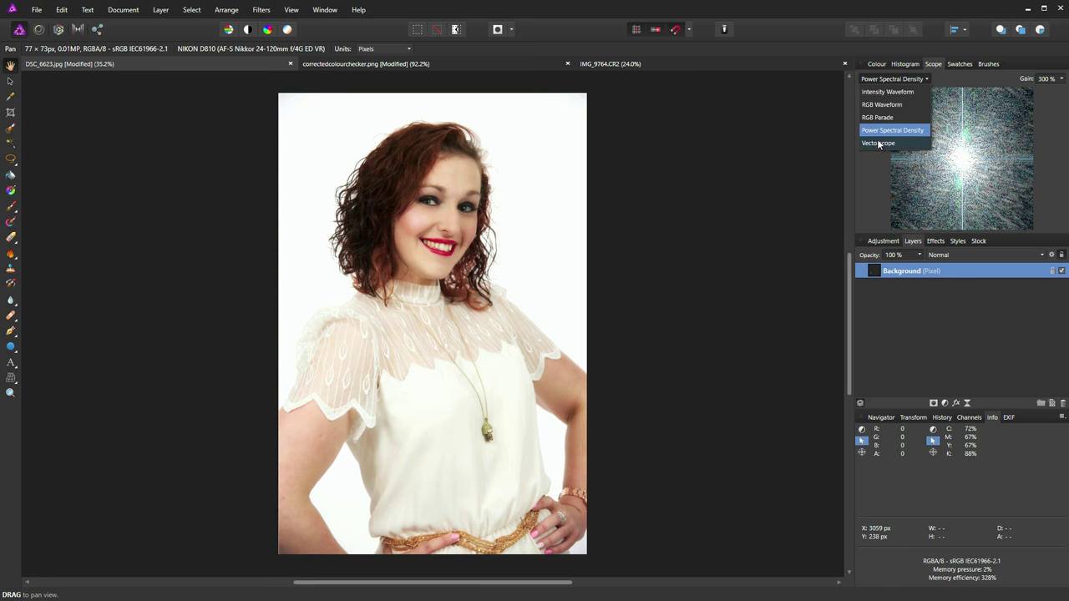
{"action": "left_click", "coordinate": [876, 144]}
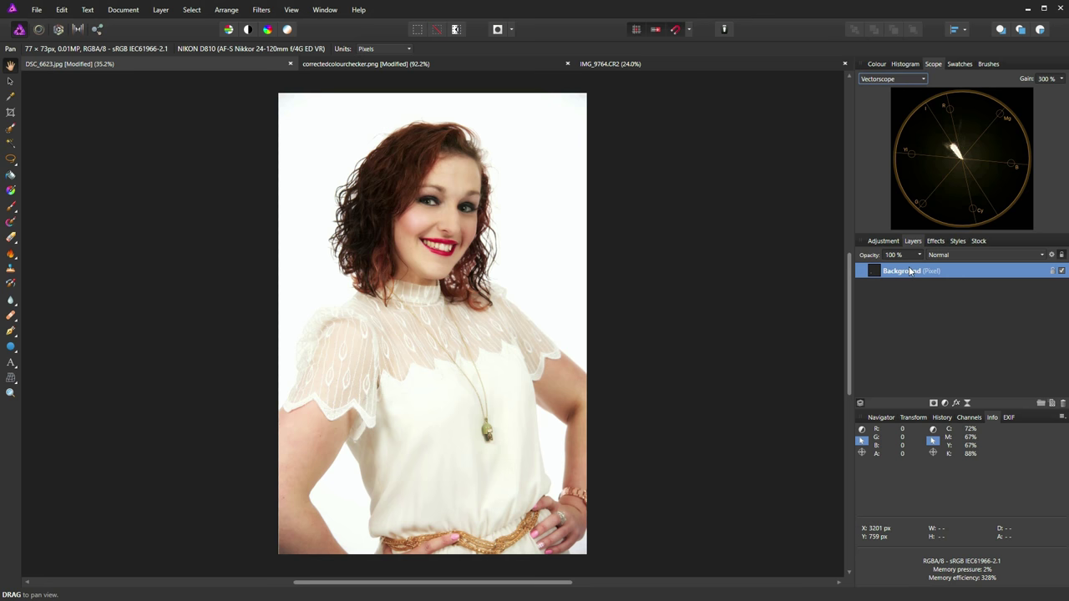
{"action": "left_click", "coordinate": [944, 403]}
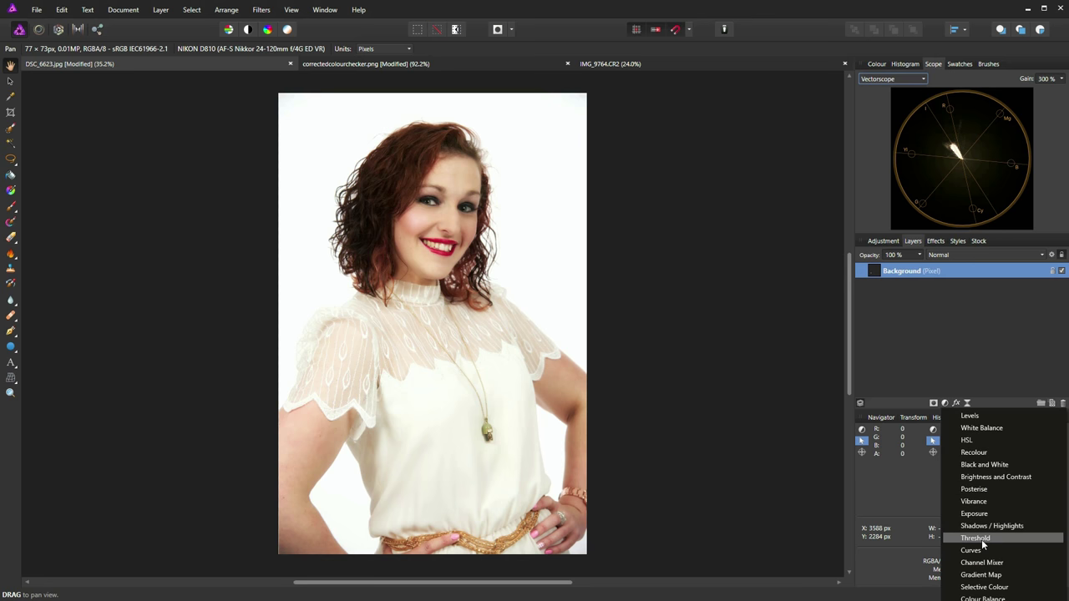
{"action": "left_click", "coordinate": [981, 427]}
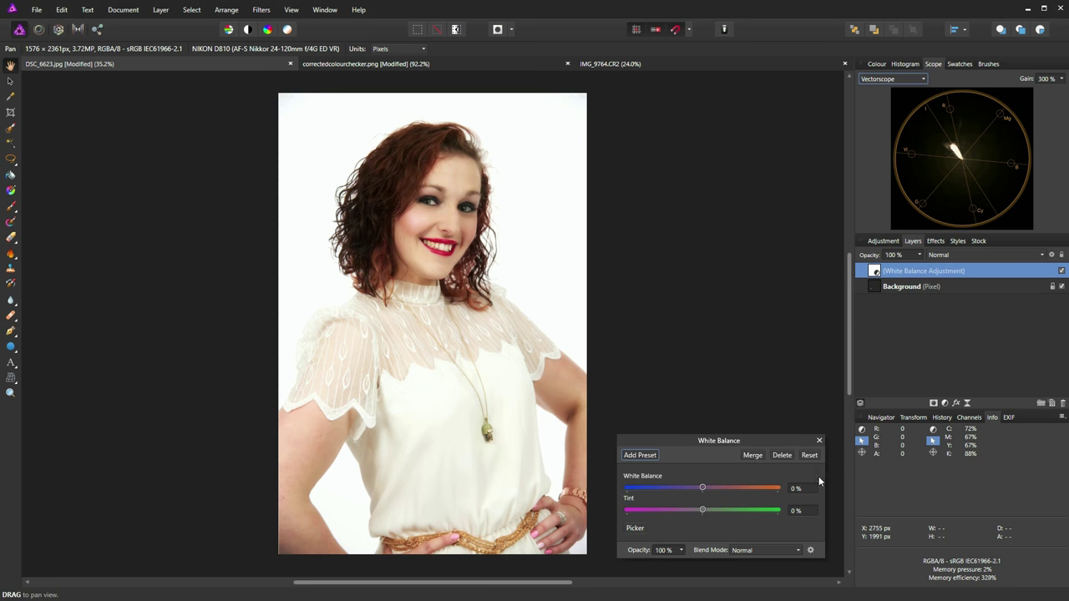
{"action": "left_click", "coordinate": [701, 487]}
{"action": "left_click_drag", "start_coordinate": [702, 484], "coordinate": [670, 490]}
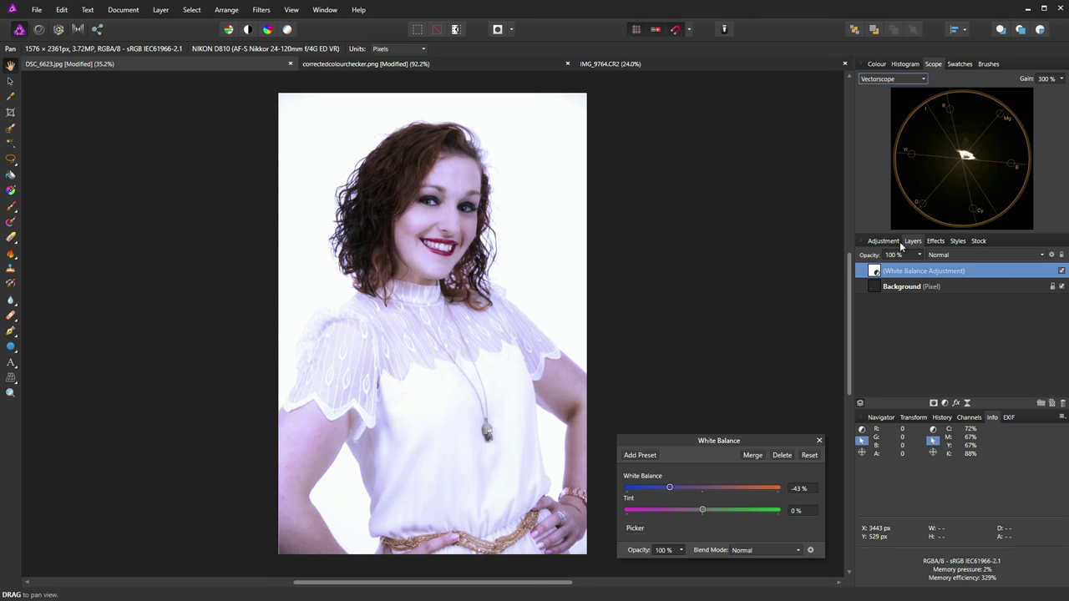
{"action": "left_click_drag", "start_coordinate": [671, 488], "coordinate": [734, 488]}
{"action": "mouse_move", "coordinate": [755, 485]}
{"action": "left_mouse_down"}
{"action": "mouse_move", "coordinate": [778, 488]}
{"action": "mouse_move", "coordinate": [702, 491]}
{"action": "left_mouse_up"}
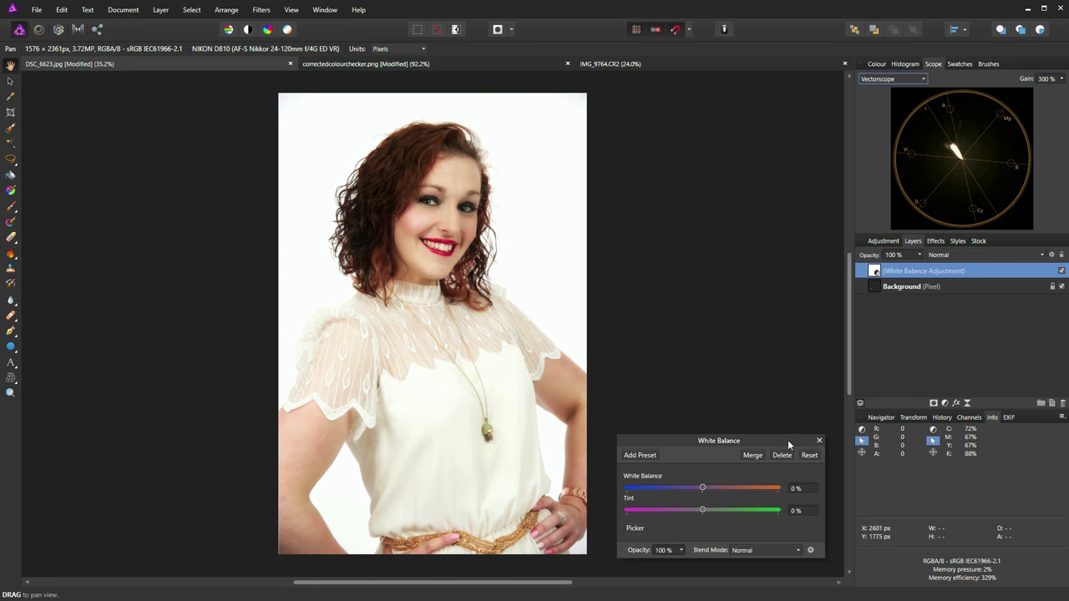
{"action": "left_click_drag", "start_coordinate": [703, 508], "coordinate": [619, 510]}
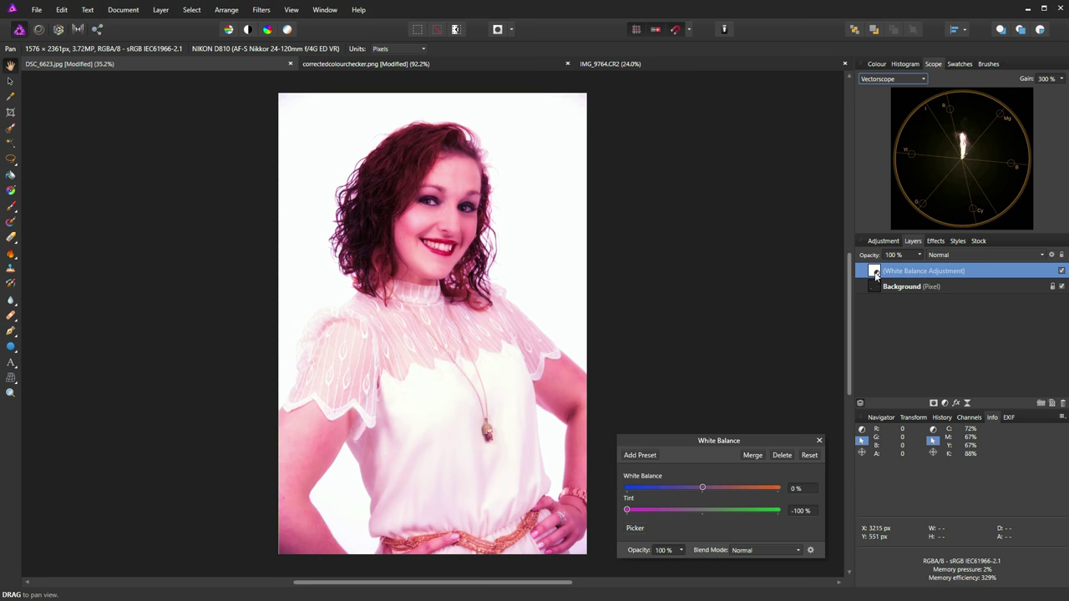
{"action": "left_click_drag", "start_coordinate": [631, 511], "coordinate": [785, 510]}
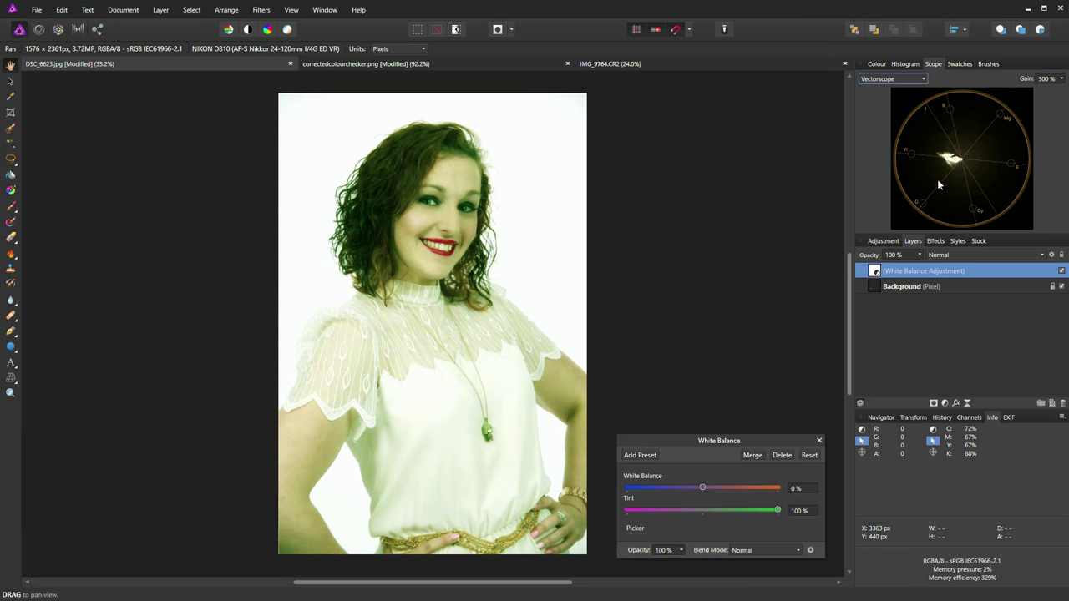
{"action": "left_click", "coordinate": [702, 510]}
{"action": "left_click", "coordinate": [819, 441]}
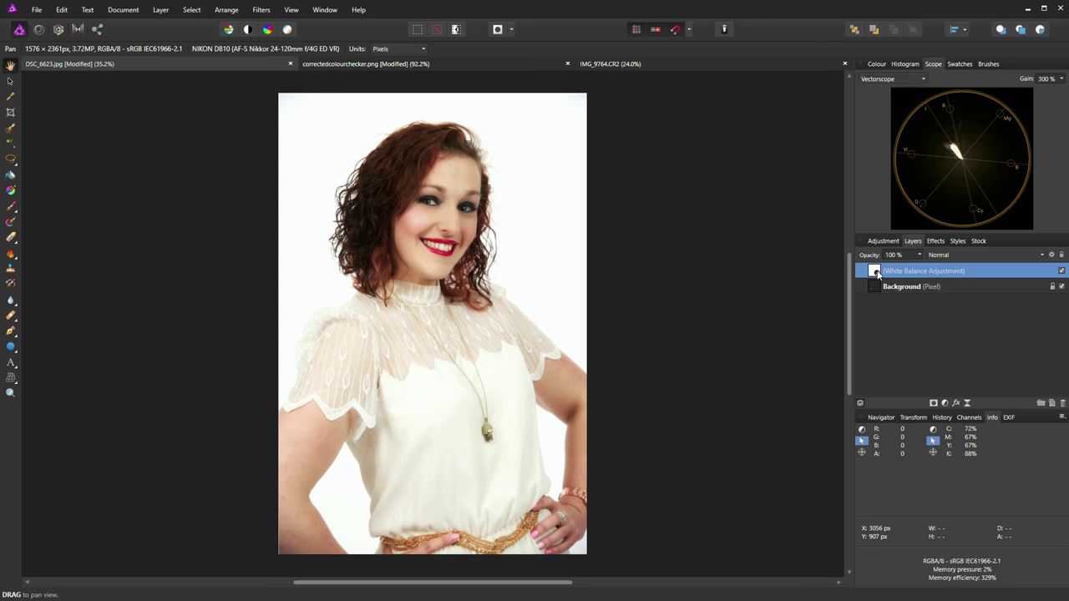
{"action": "key", "text": "ctrl+e"}
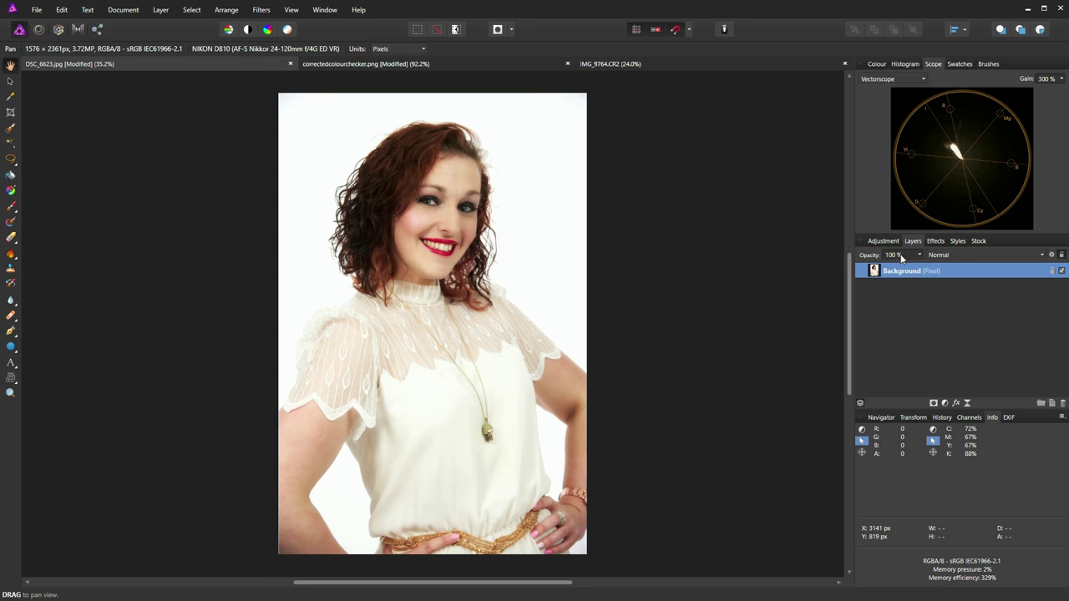